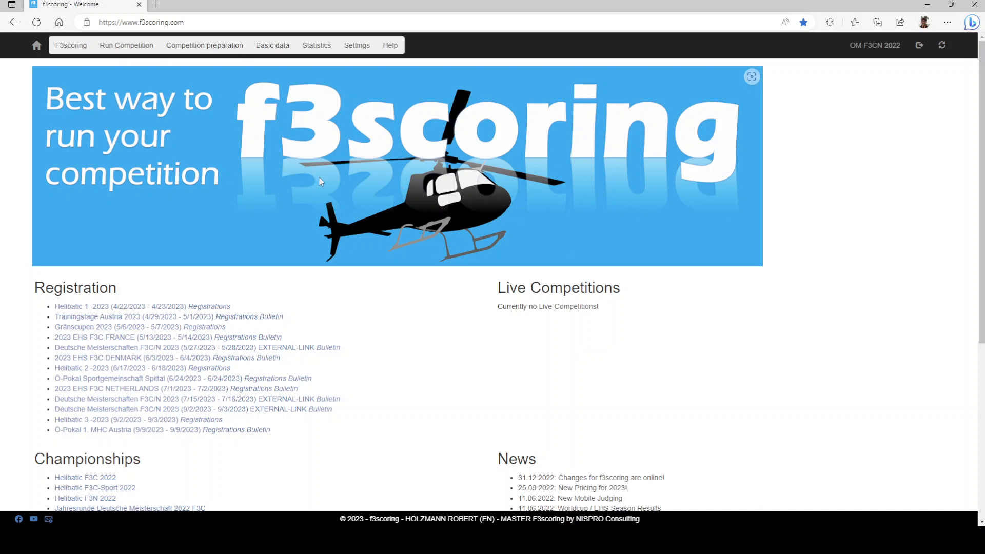
- Open the competitions overview and start creating a new competition
{"action": "left_click", "coordinate": [203, 47]}
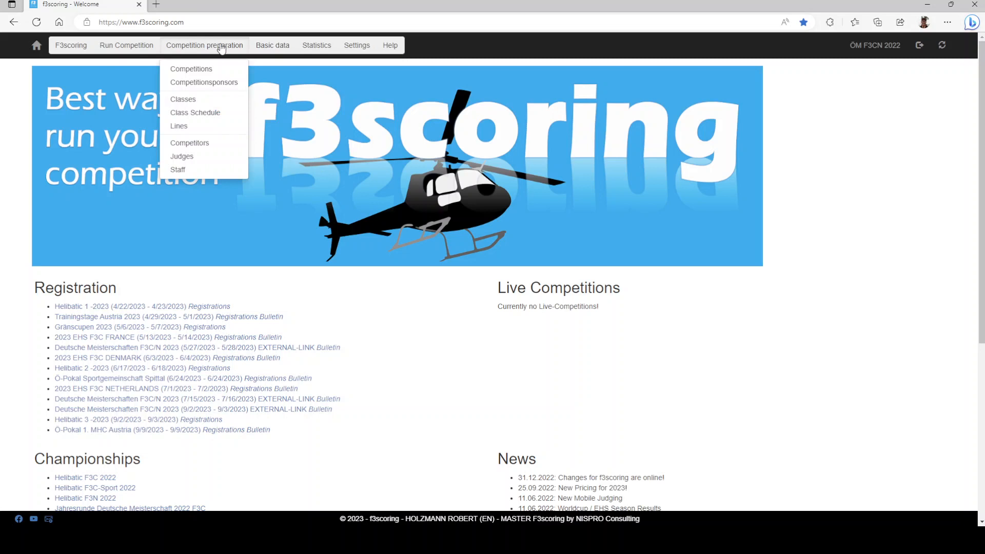
{"action": "left_click", "coordinate": [201, 73]}
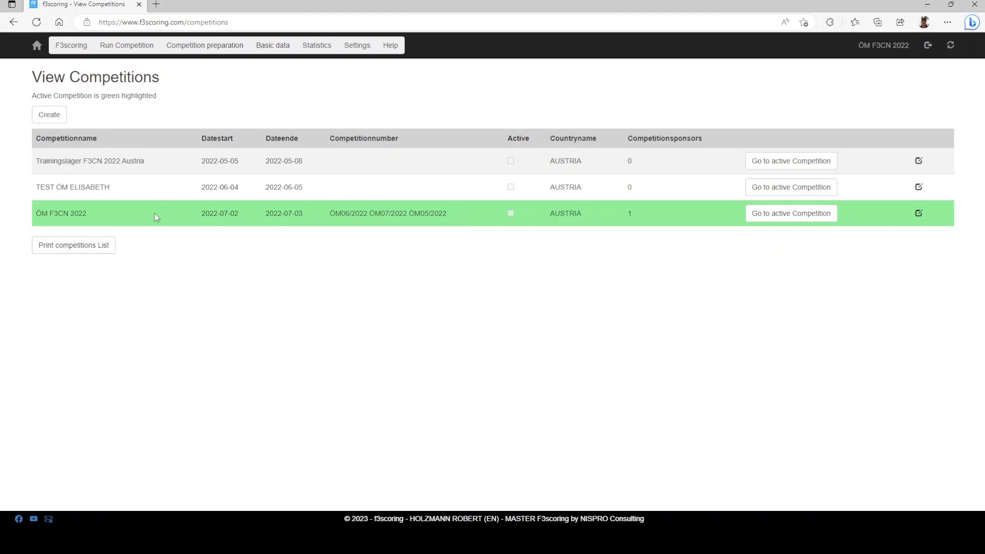
{"action": "left_click", "coordinate": [55, 119]}
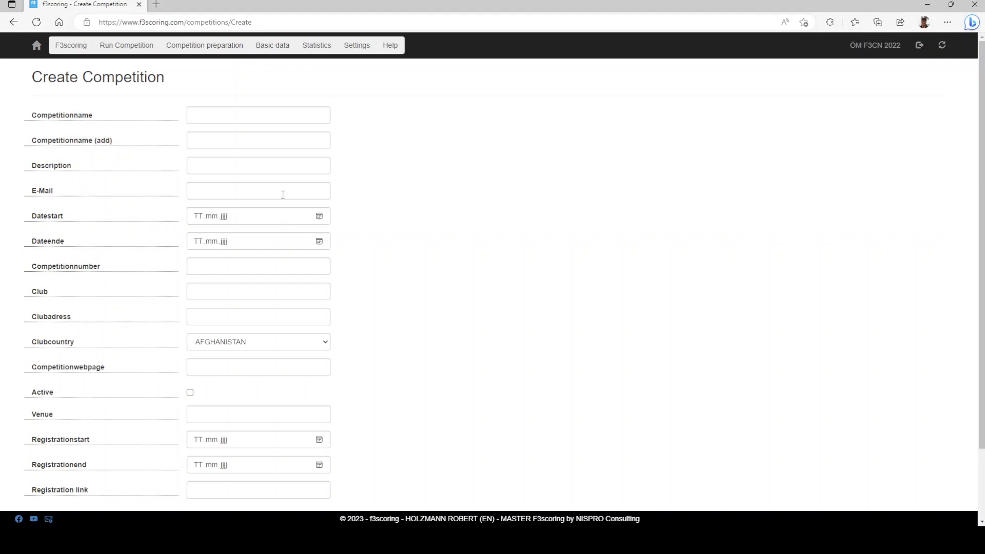
- Enter "Test Competition Video" as the name of the new competition
{"action": "left_click", "coordinate": [228, 113]}
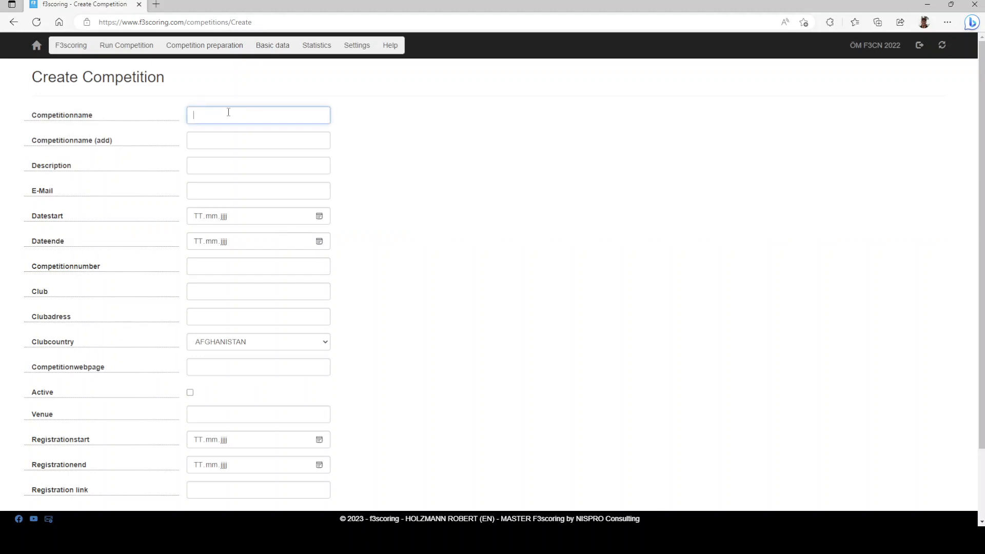
{"action": "left_click", "coordinate": [367, 101]}
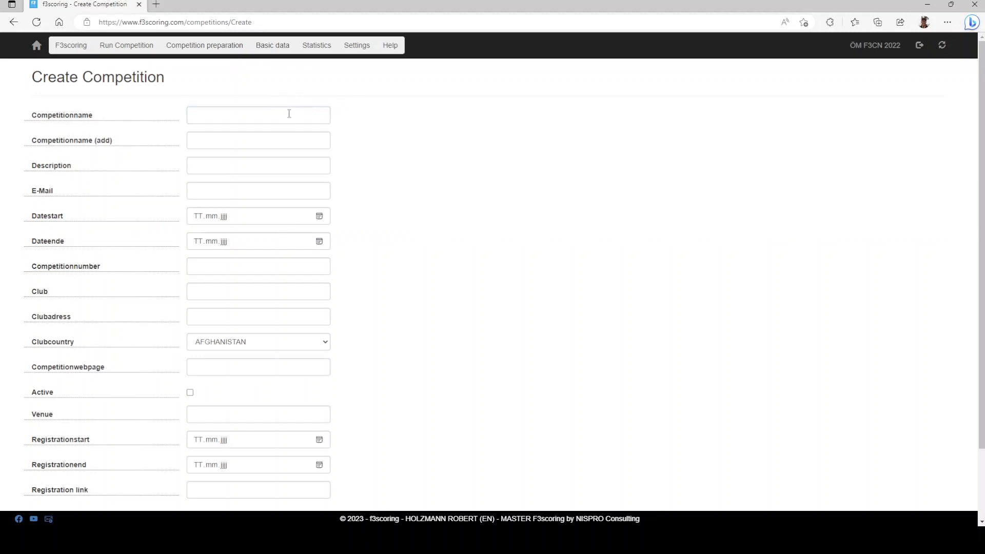
{"action": "left_click", "coordinate": [280, 113]}
{"action": "type", "text": "TEst"}
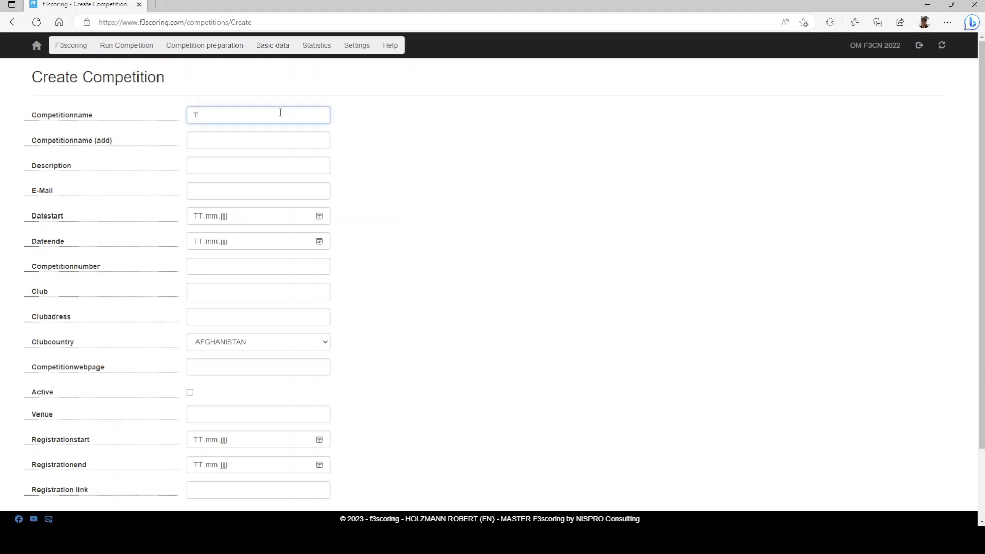
{"action": "key", "text": "BackSpace"}
{"action": "key", "text": "BackSpace"}
{"action": "key", "text": "BackSpace"}
{"action": "type", "text": "est Competion Video"}
{"action": "type", "text": "it"}
{"action": "key", "text": "Tab"}
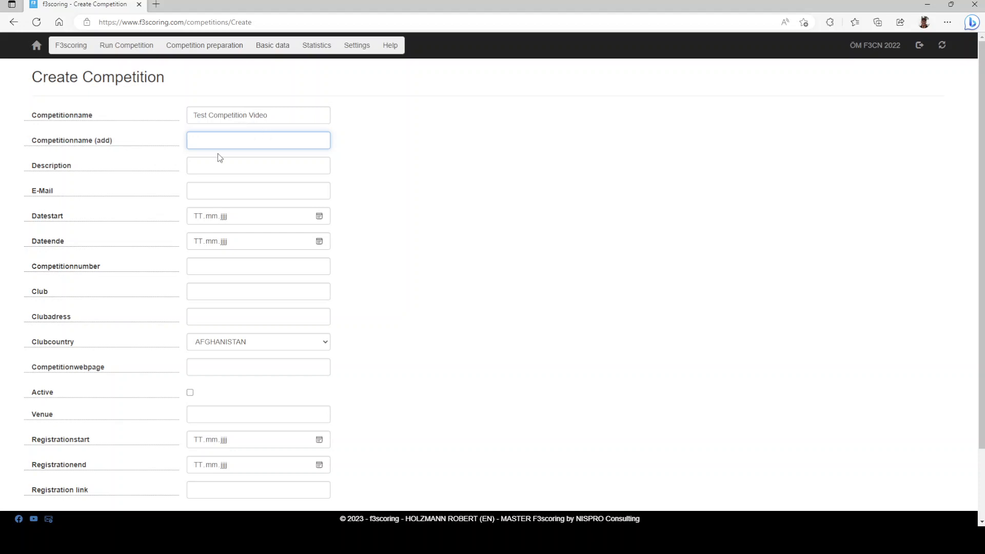
- Fill in the contact e-mail from the saved entry for Austria and set the competition dates to 06.05.2023 through 07.05.2023
{"action": "left_click", "coordinate": [228, 187]}
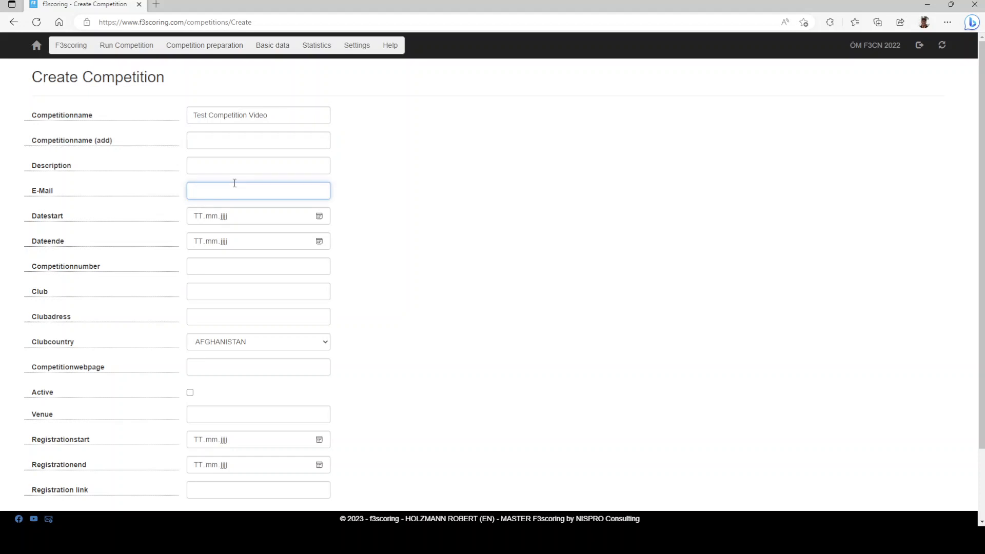
{"action": "left_click", "coordinate": [249, 290]}
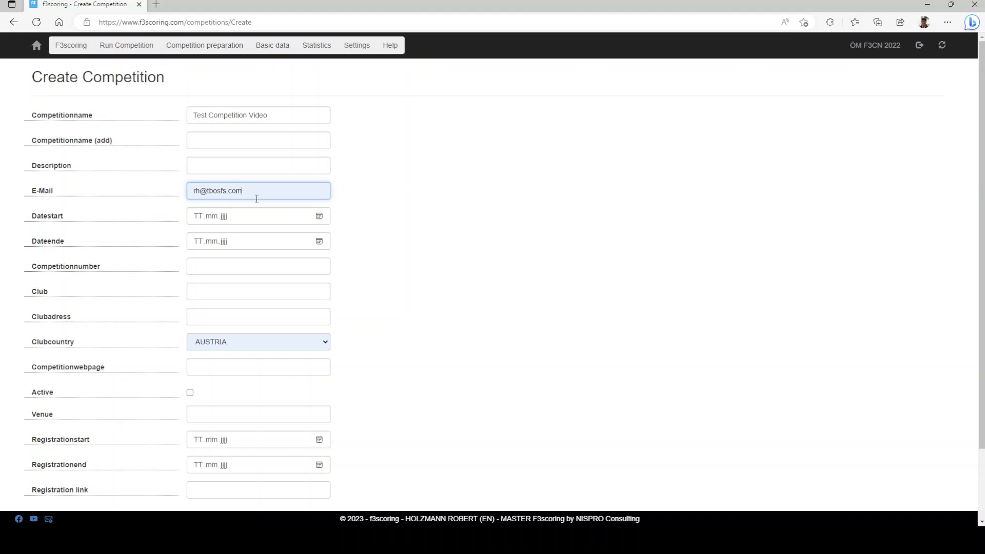
{"action": "left_click", "coordinate": [322, 216]}
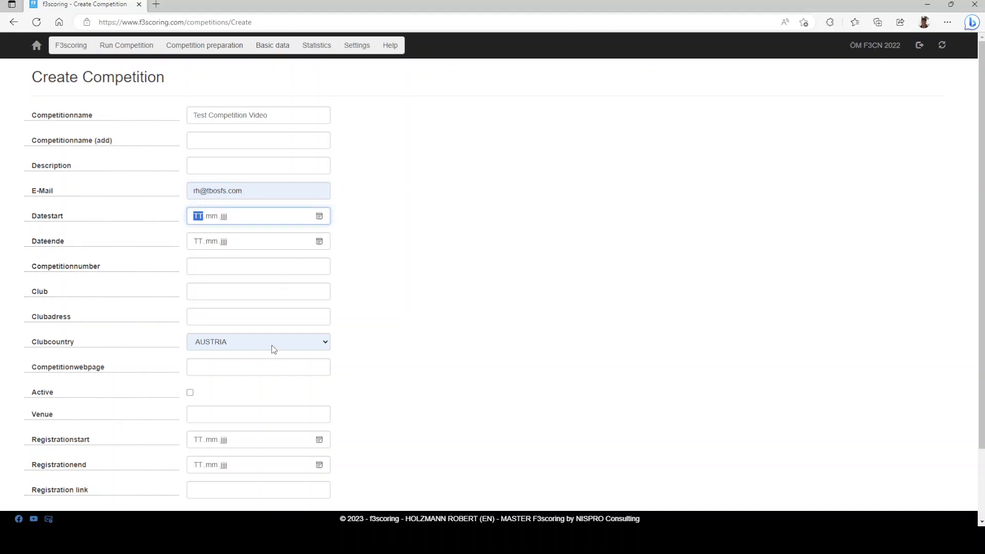
{"action": "type", "text": "06052023"}
{"action": "left_click", "coordinate": [324, 245]}
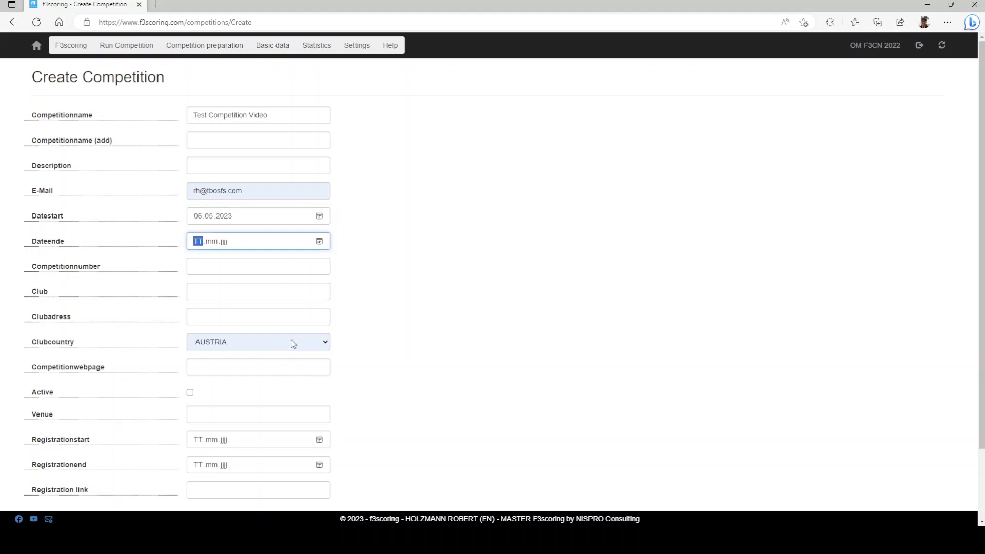
{"action": "left_click", "coordinate": [282, 371]}
- Set the competition number to 0815 and the club to 1. MHC Austria
{"action": "left_click", "coordinate": [232, 266]}
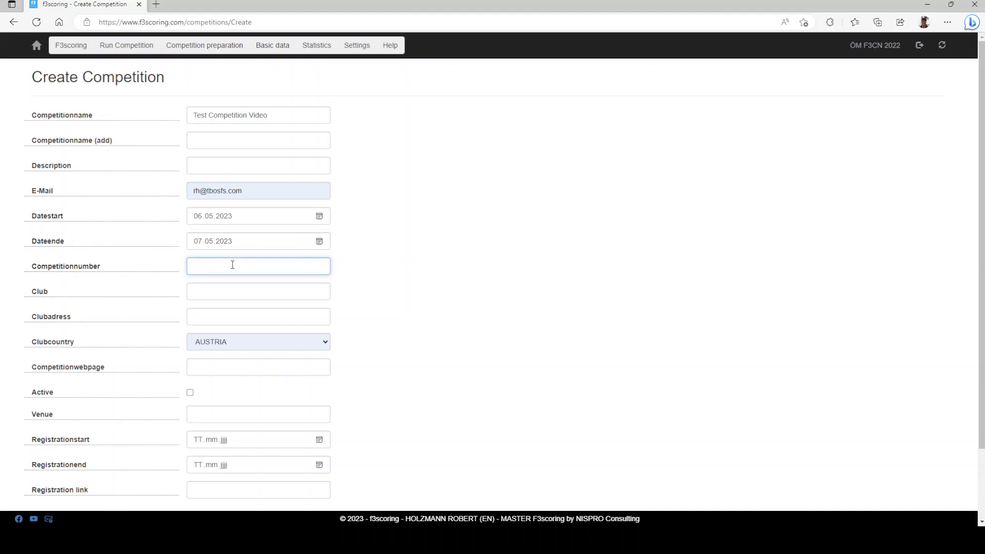
{"action": "type", "text": "0815"}
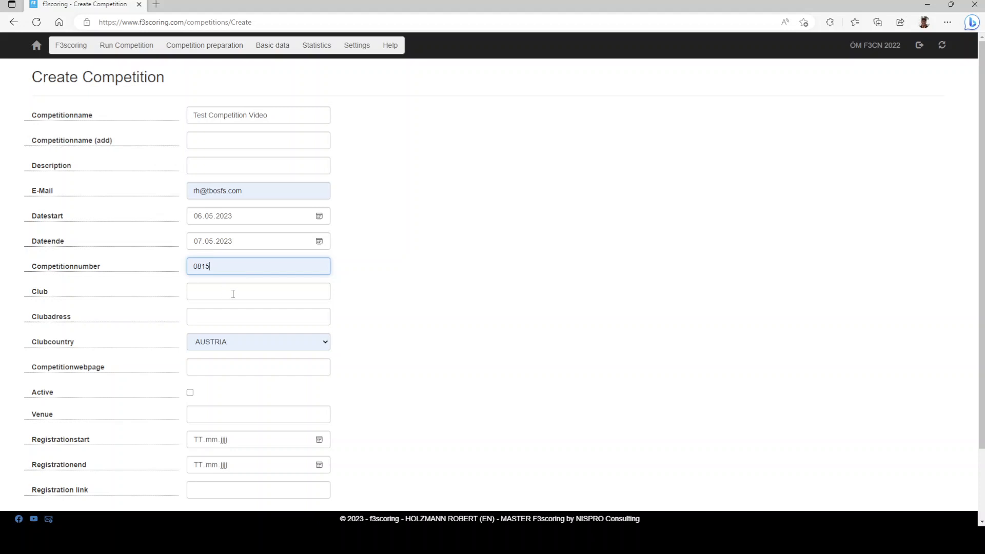
{"action": "scroll", "coordinate": [246, 272], "scroll_direction": "down", "scroll_amount": 2}
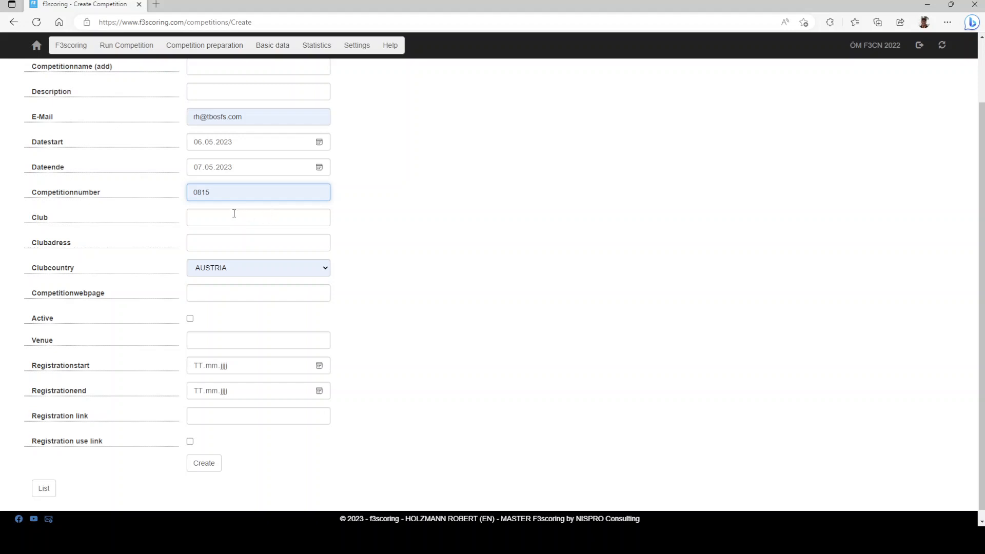
{"action": "left_click", "coordinate": [259, 220]}
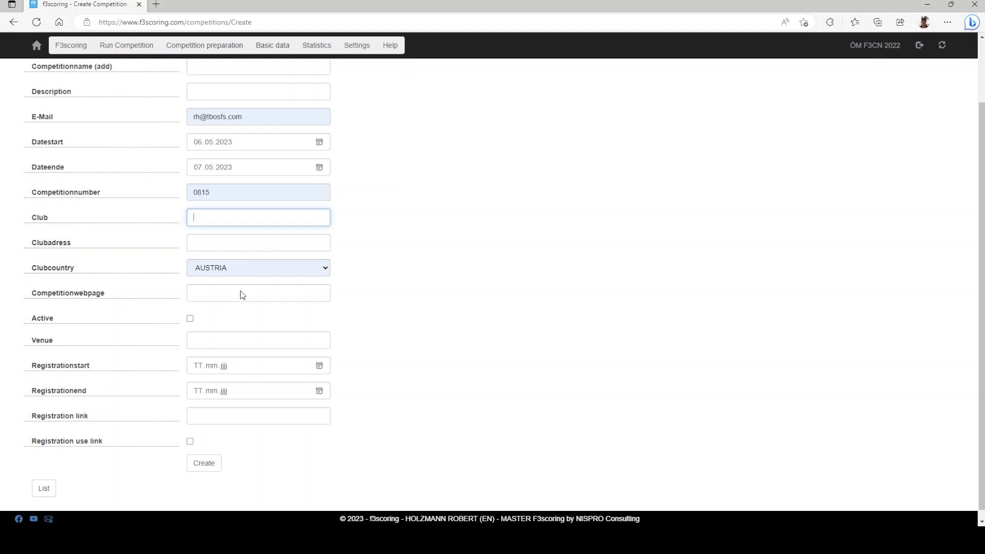
{"action": "left_click", "coordinate": [270, 331]}
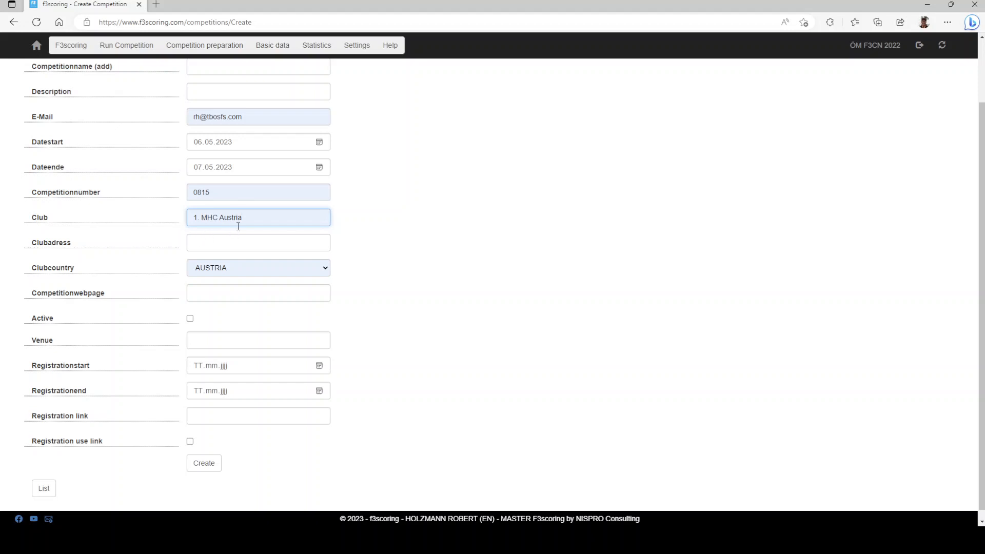
{"action": "left_click", "coordinate": [216, 242]}
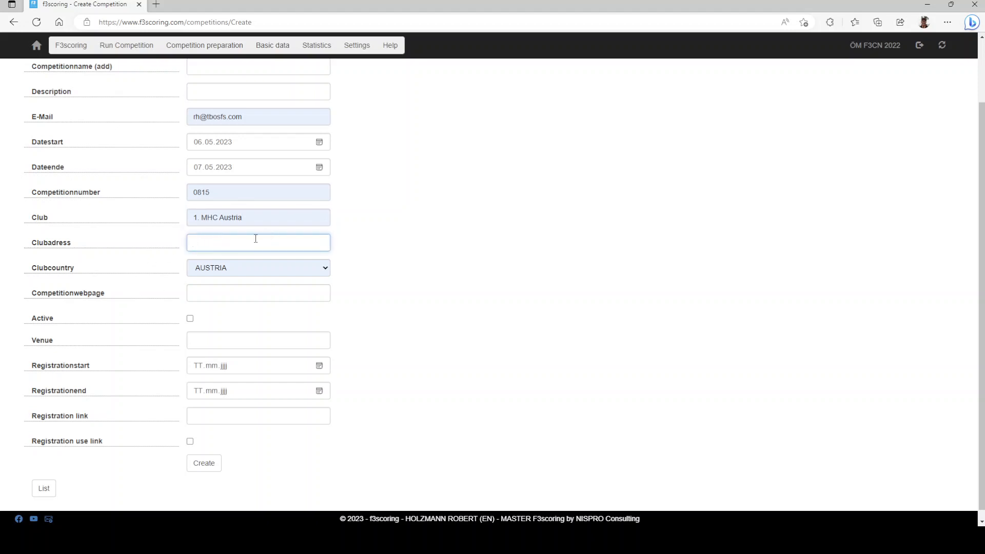
{"action": "left_click", "coordinate": [375, 243]}
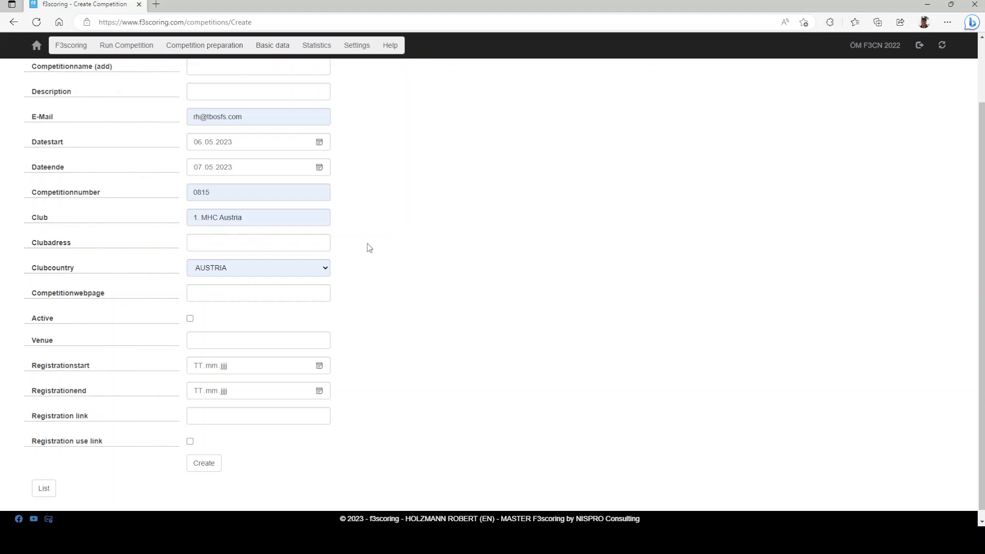
{"action": "left_click", "coordinate": [208, 293]}
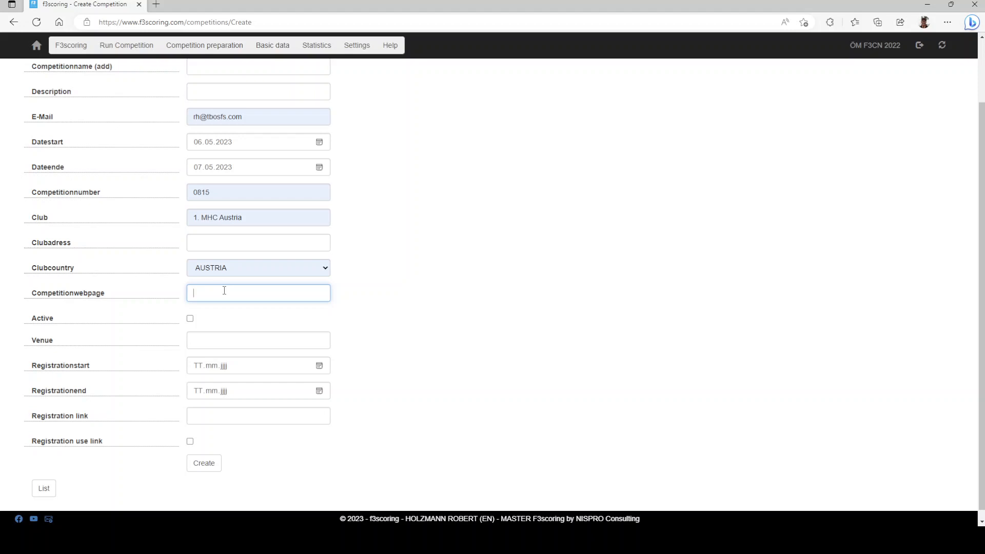
{"action": "left_click", "coordinate": [360, 291]}
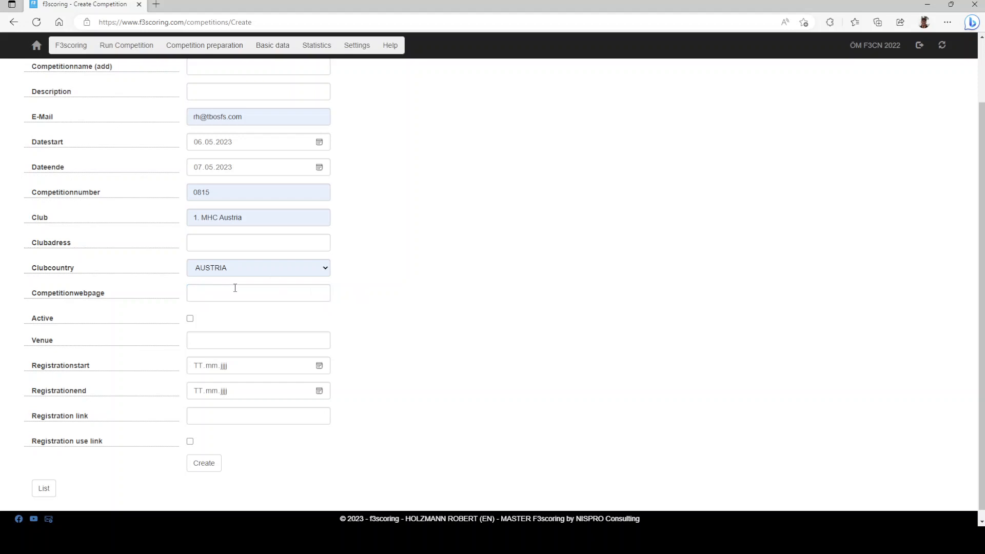
{"action": "scroll", "coordinate": [272, 290], "scroll_direction": "down", "scroll_amount": 1}
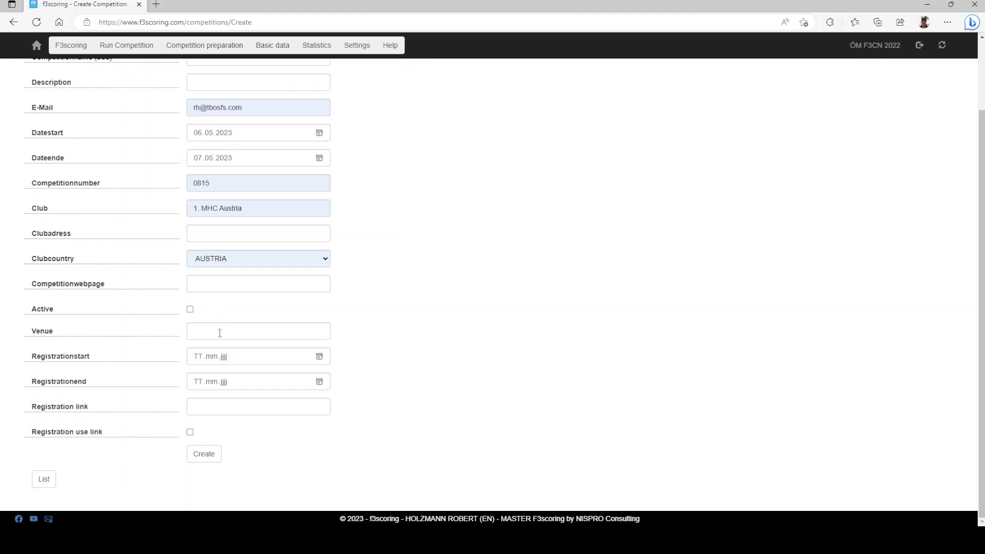
{"action": "left_click", "coordinate": [219, 331]}
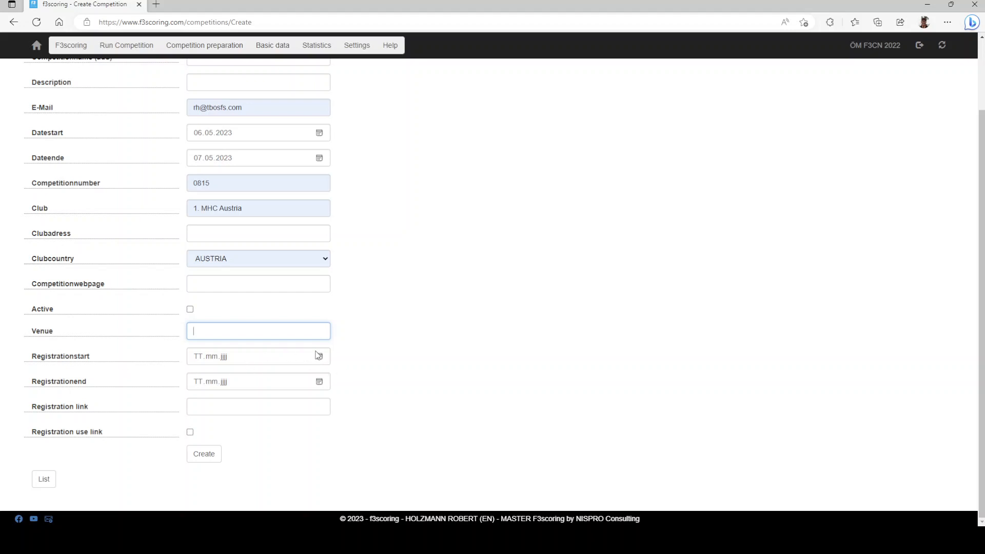
- Set the registration period from 01.04.2023 to 16.04.2023 and create the competition
{"action": "left_click", "coordinate": [312, 357]}
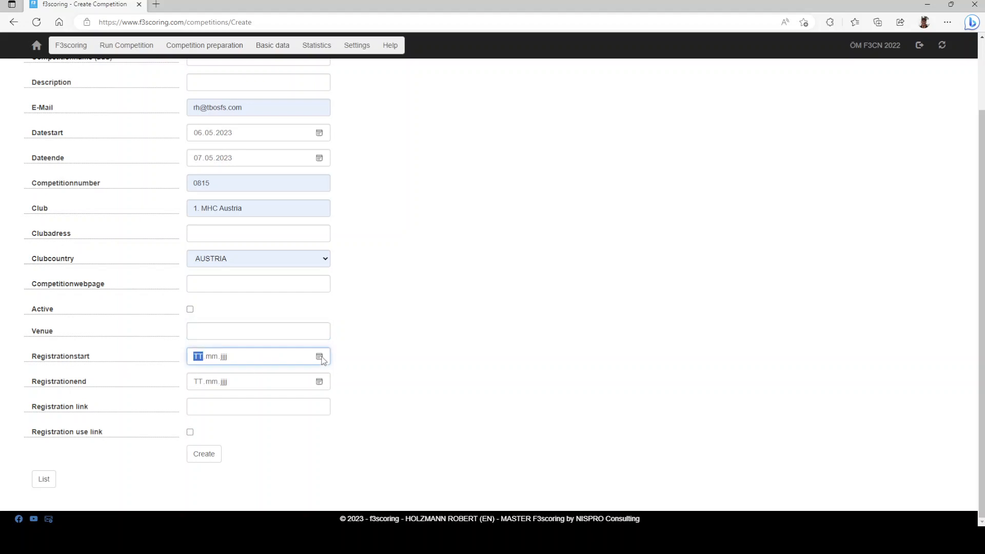
{"action": "left_click", "coordinate": [271, 414]}
{"action": "left_click", "coordinate": [322, 384]}
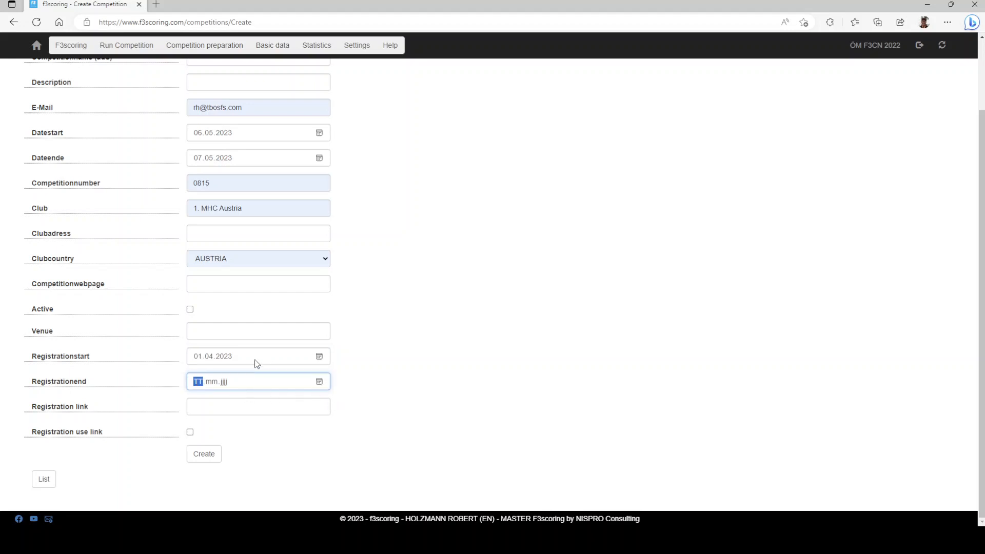
{"action": "left_click", "coordinate": [294, 309]}
{"action": "left_click", "coordinate": [207, 402]}
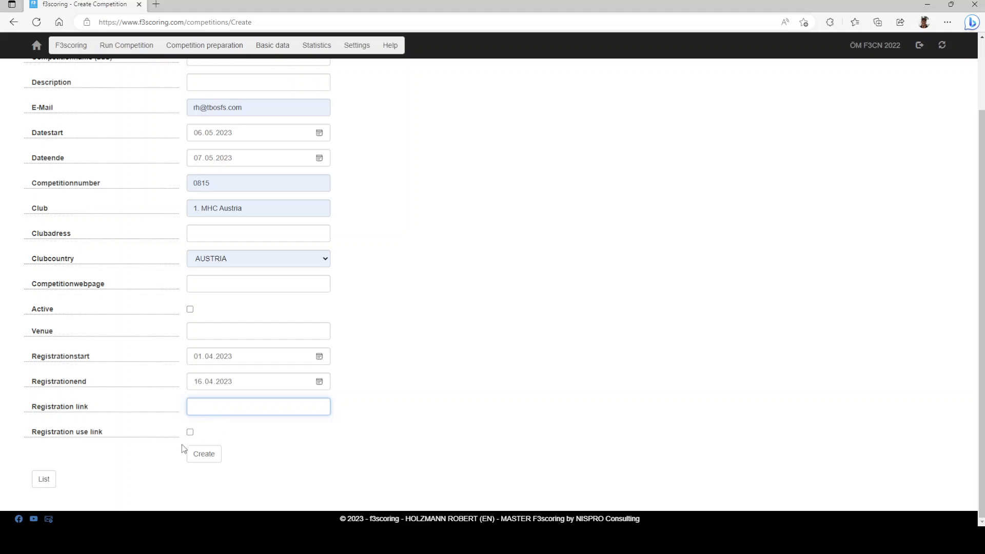
{"action": "left_click", "coordinate": [216, 461]}
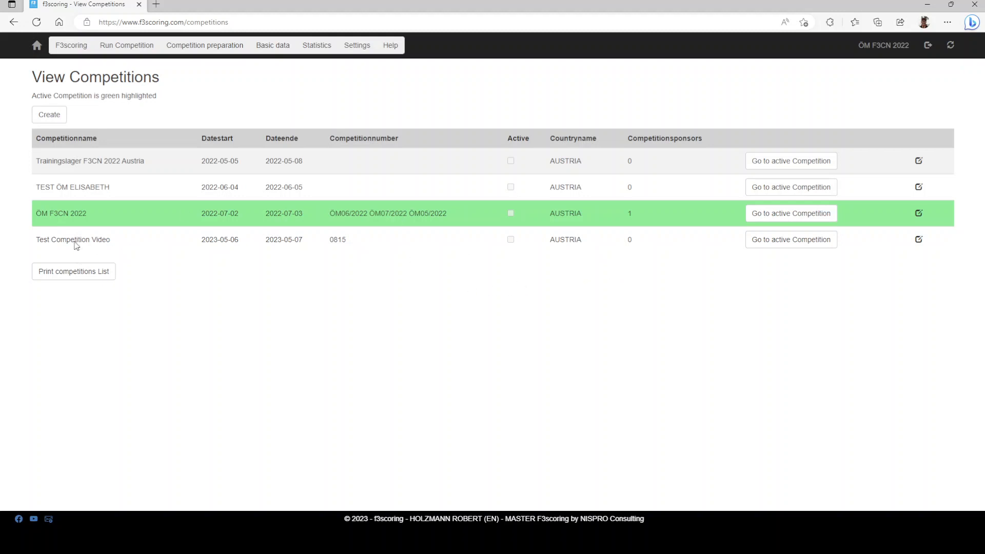
- Make Test Competition Video the active competition and return to the competitions overview
{"action": "left_click", "coordinate": [802, 239]}
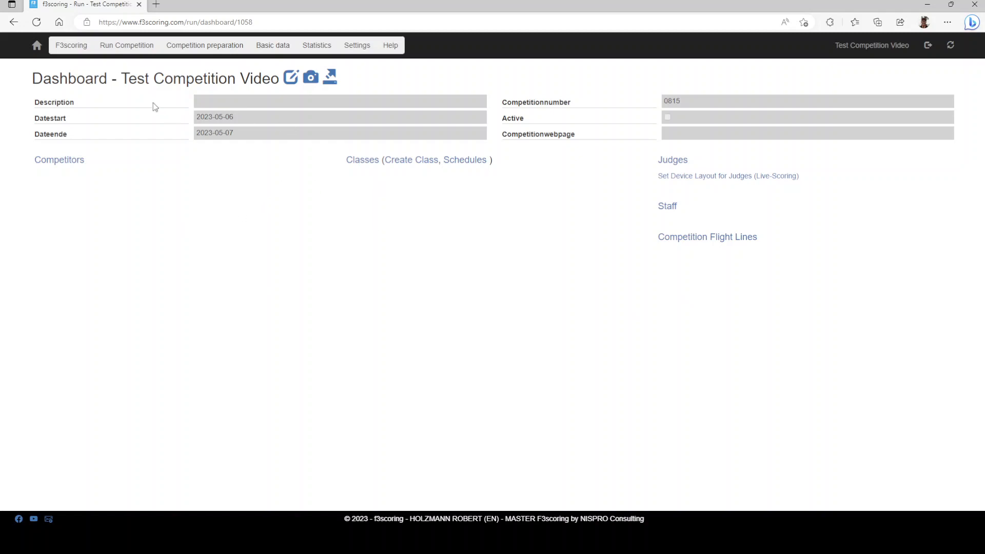
{"action": "left_click", "coordinate": [194, 45]}
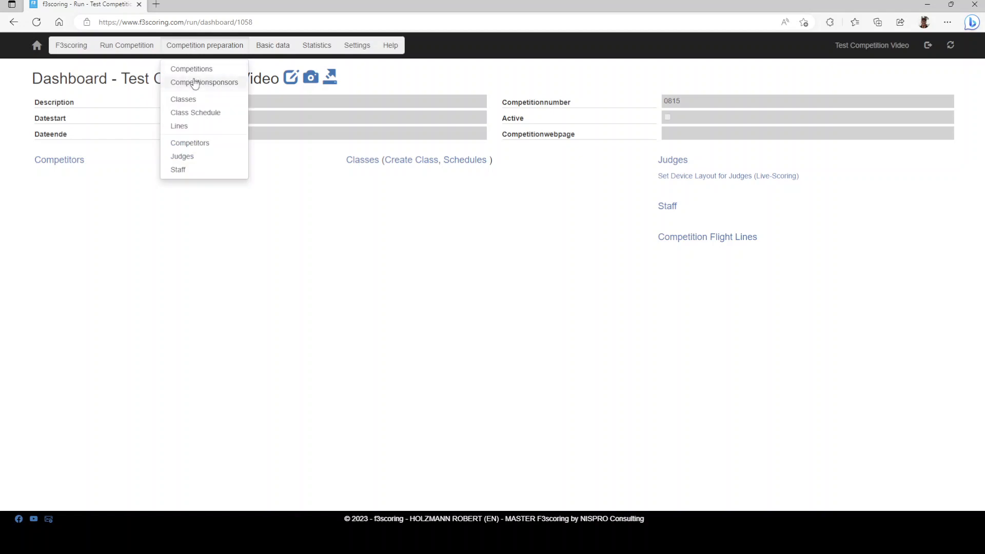
{"action": "left_click", "coordinate": [229, 71]}
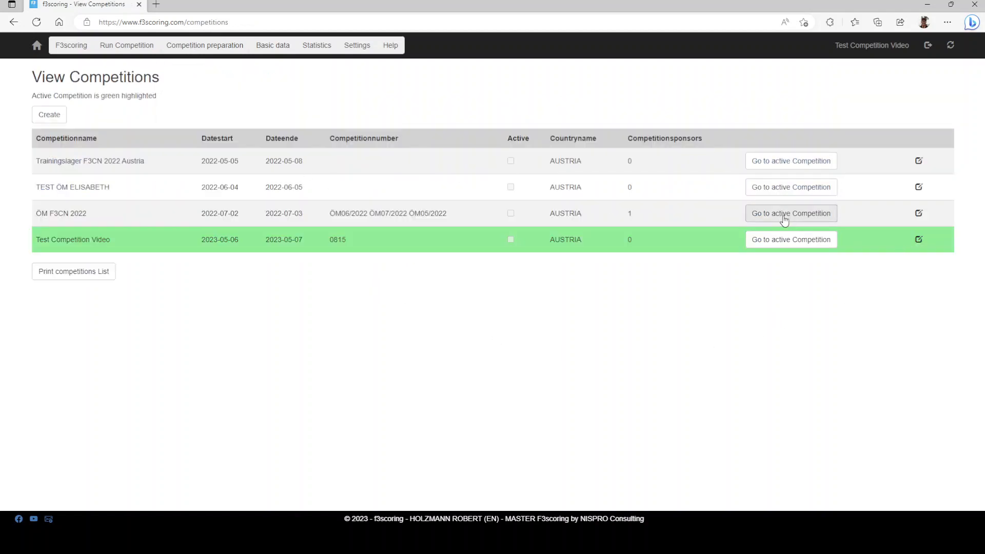
- Show the actions offered for Test Competition Video, and open the active competition's dashboard
{"action": "left_click", "coordinate": [919, 239]}
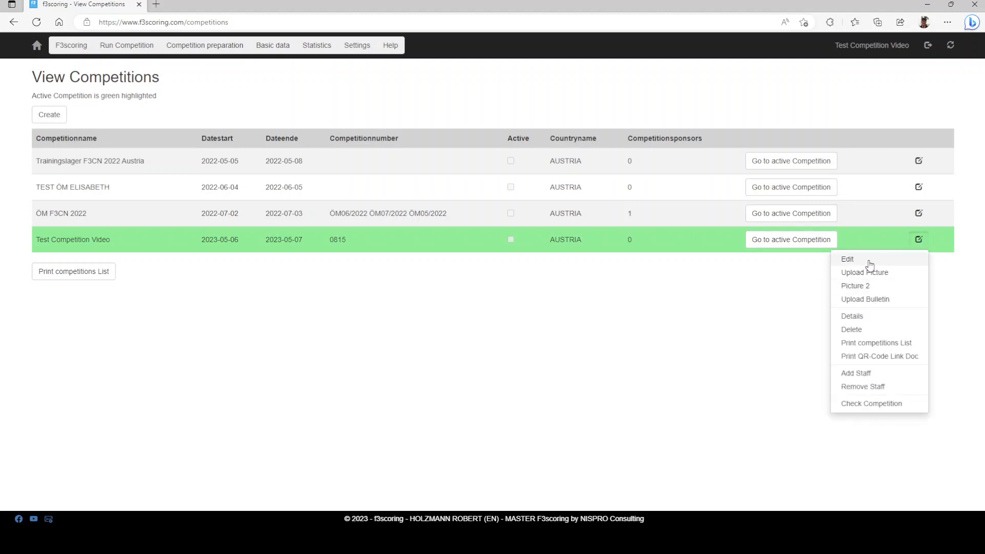
{"action": "left_click", "coordinate": [895, 46]}
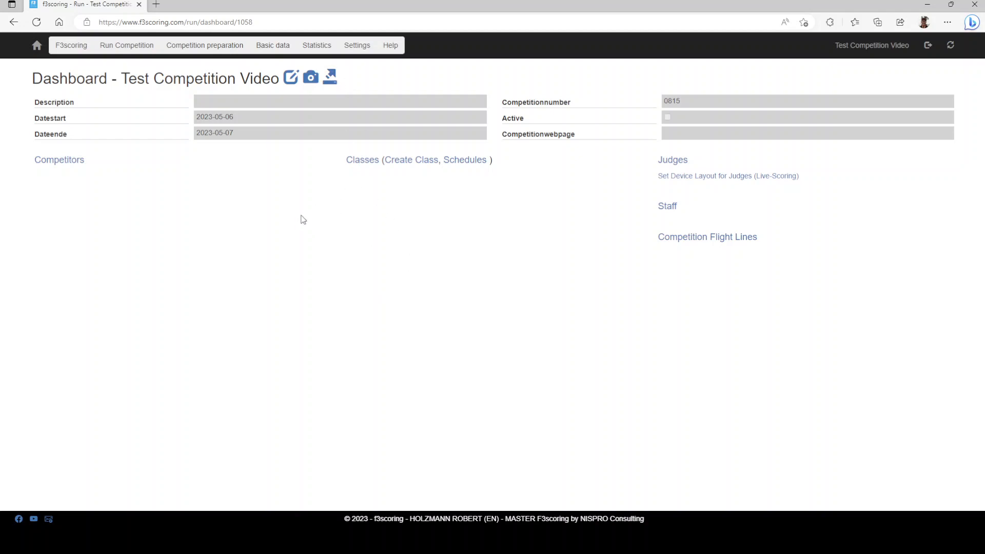
- Return to the competitions overview and look through the actions available for Test Competition Video, including Check Competition
{"action": "left_click", "coordinate": [194, 47]}
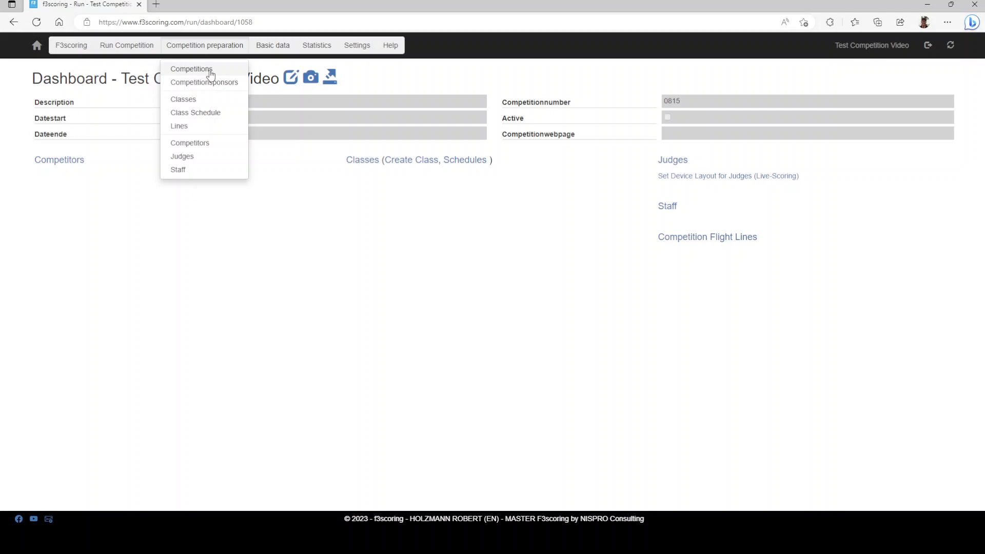
{"action": "left_click", "coordinate": [191, 71]}
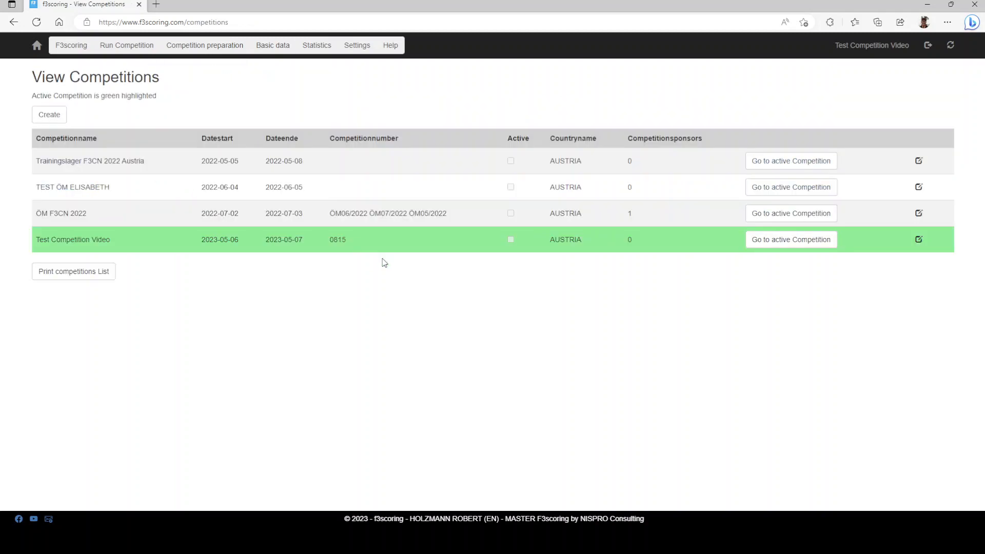
{"action": "left_click", "coordinate": [919, 240]}
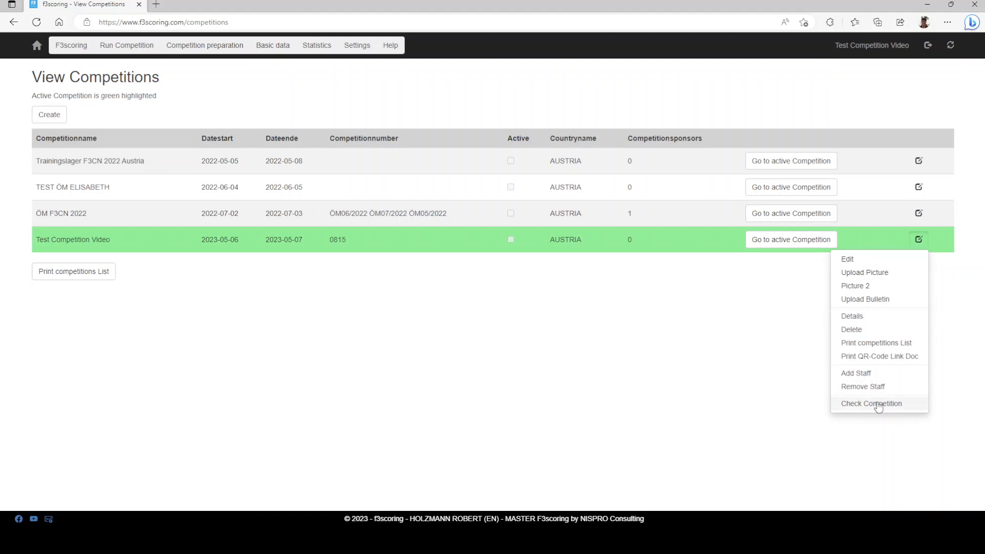
{"action": "left_click", "coordinate": [797, 266]}
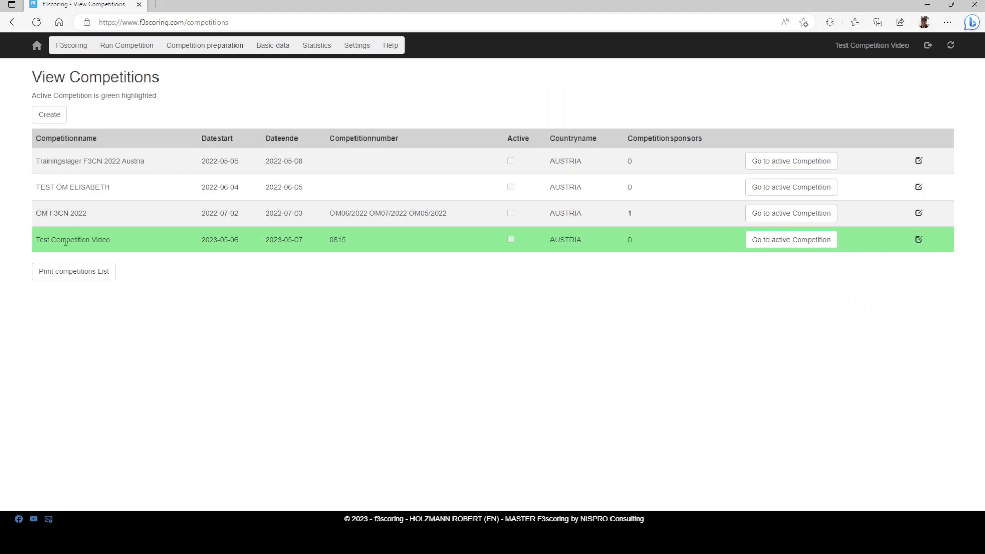
- Look through the management actions offered for Test Competition Video and Trainingslager F3CN 2022 Austria in the competitions overview
{"action": "left_click", "coordinate": [919, 241]}
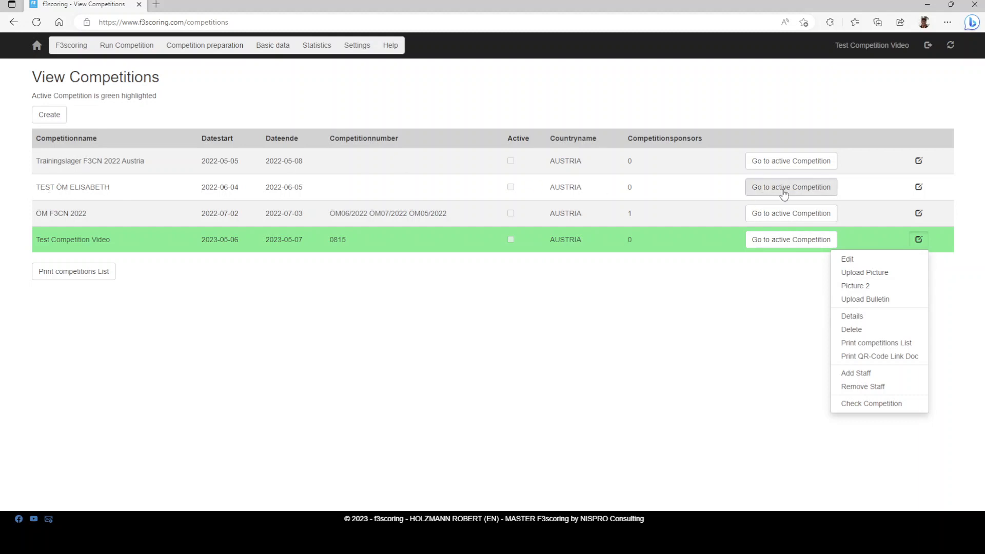
{"action": "left_click", "coordinate": [918, 162]}
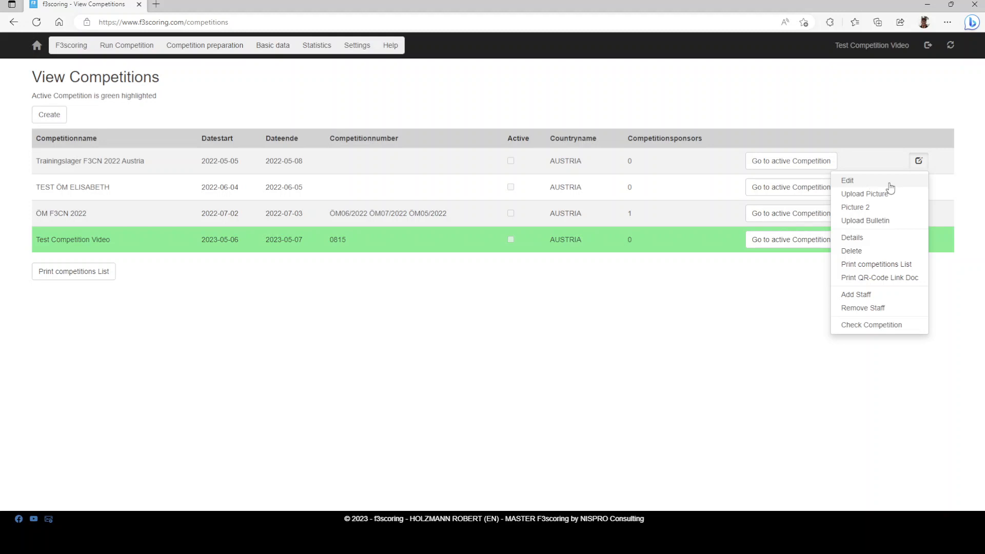
{"action": "left_click", "coordinate": [777, 282]}
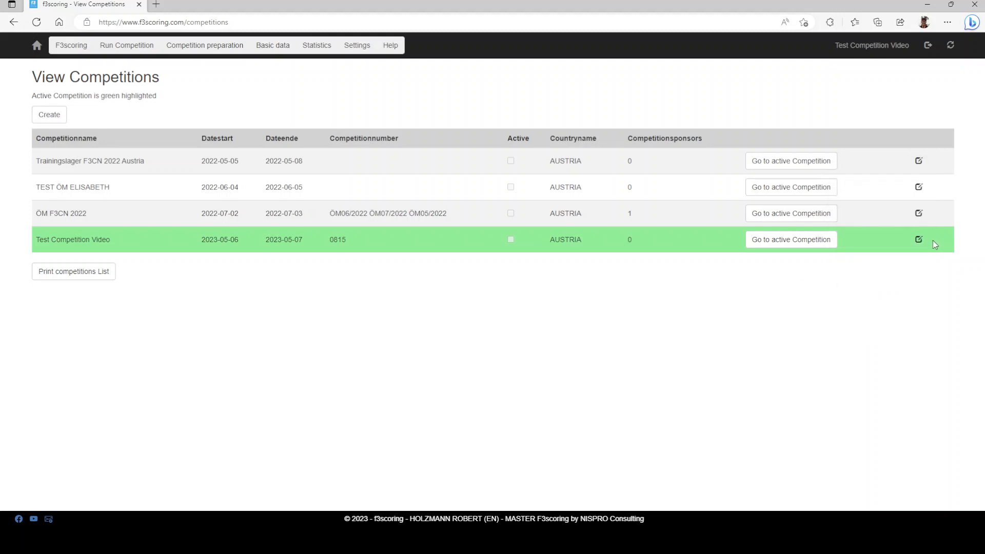
{"action": "left_click", "coordinate": [919, 240]}
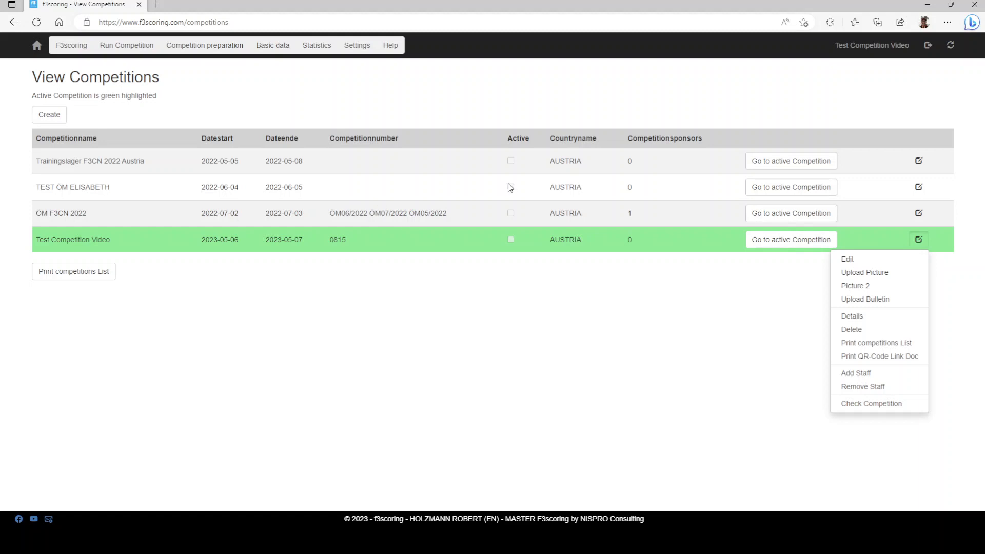
- View the Trainingstage Austria 2023 registrations from the public home page in separate tabs, and return to the competitions overview
{"action": "left_click", "coordinate": [39, 50]}
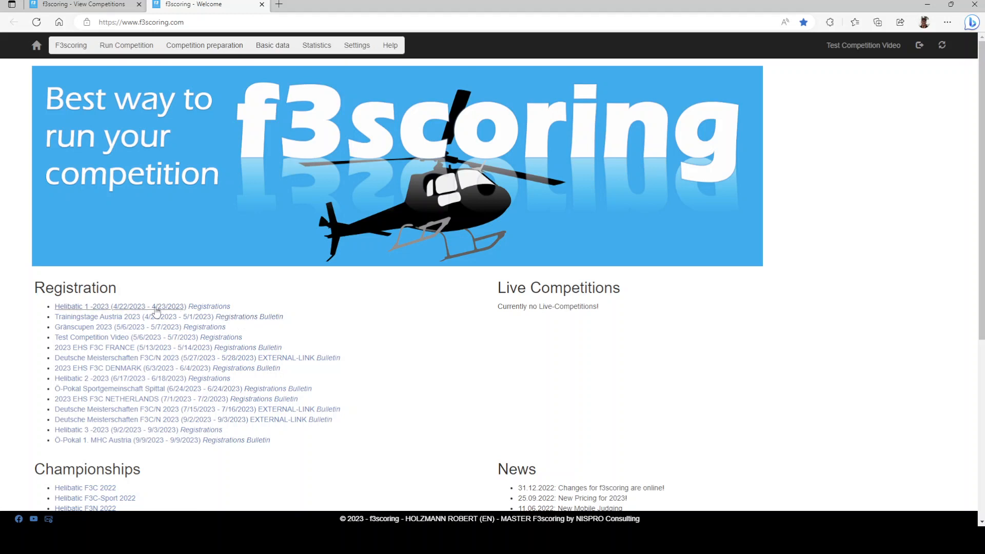
{"action": "left_click", "coordinate": [236, 318]}
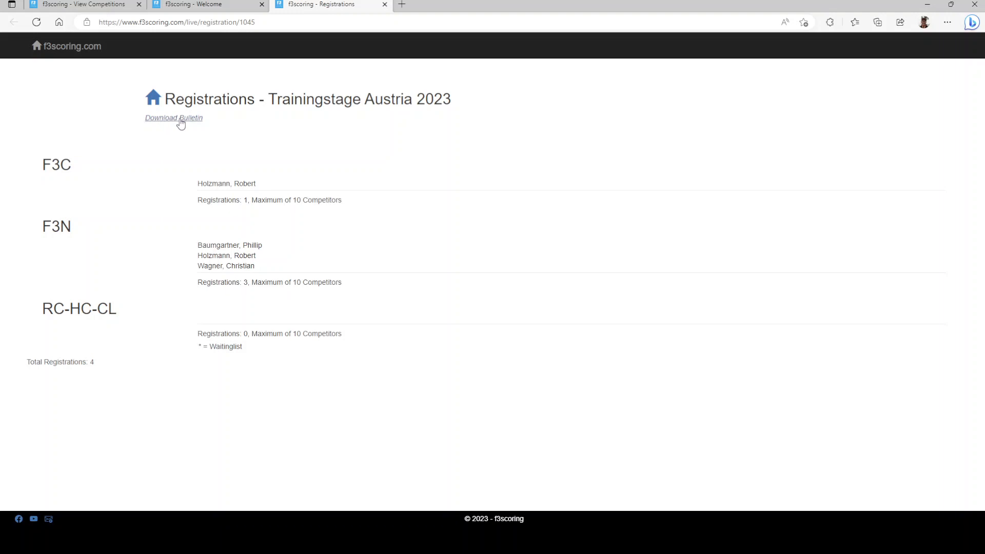
{"action": "left_click", "coordinate": [386, 4]}
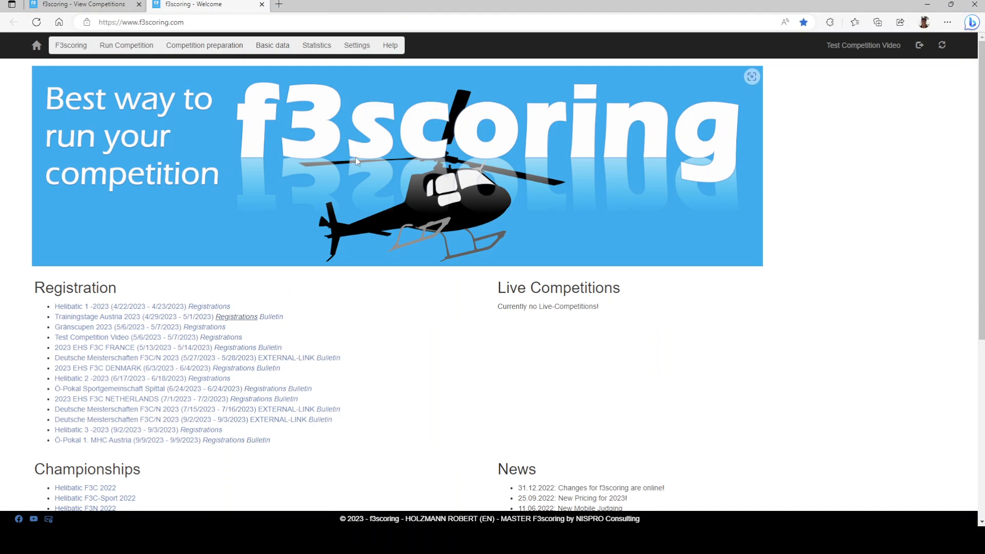
{"action": "left_click", "coordinate": [262, 4]}
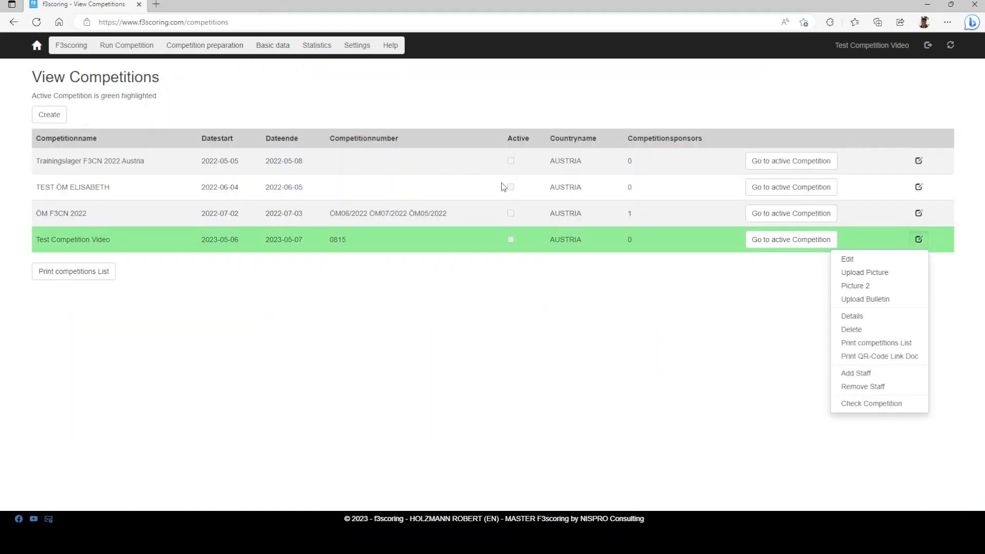
- View the bulletin upload page for Test Competition Video and go back to the competitions list
{"action": "left_click", "coordinate": [876, 299]}
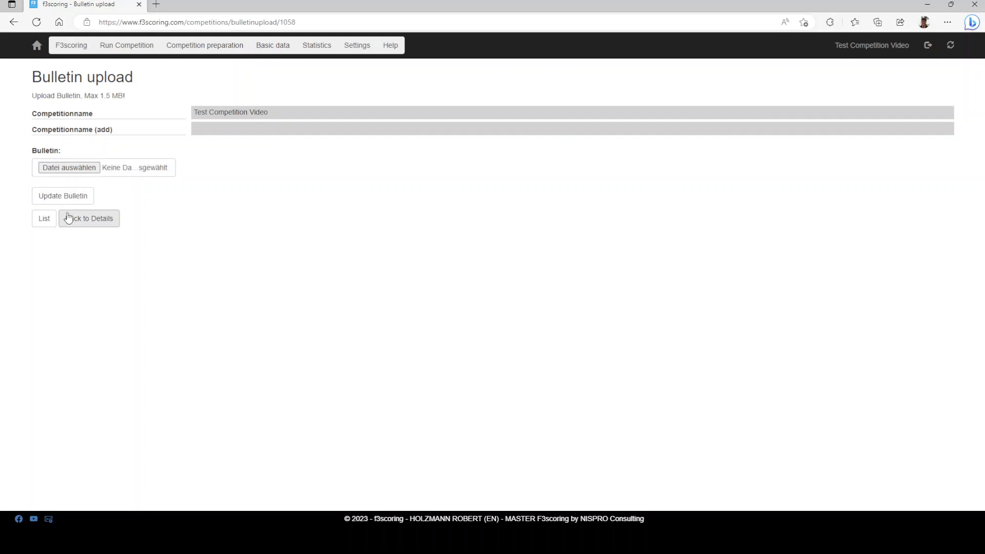
{"action": "left_click", "coordinate": [44, 221]}
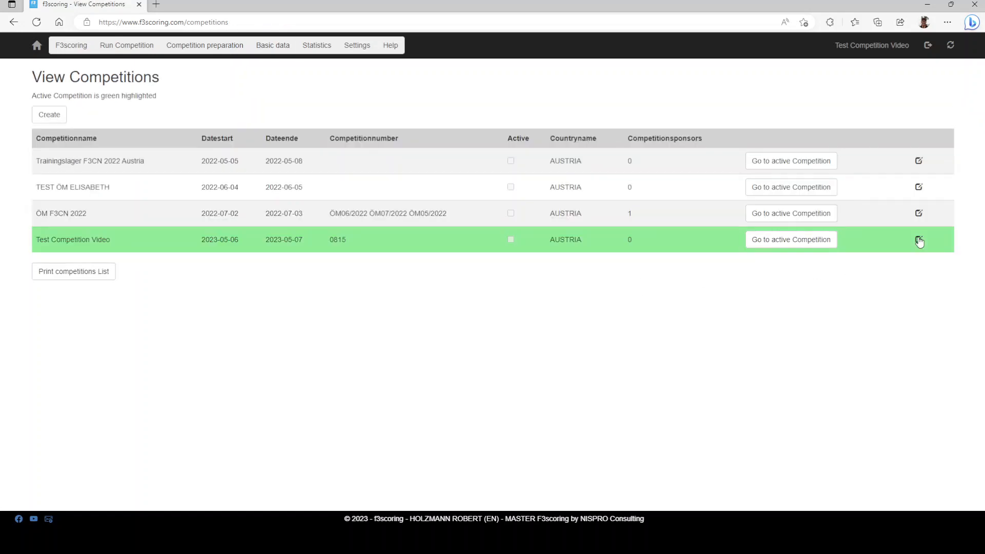
- Generate the QR-Code Link Doc for Test Competition Video, look over the page and close it
{"action": "left_click", "coordinate": [919, 240]}
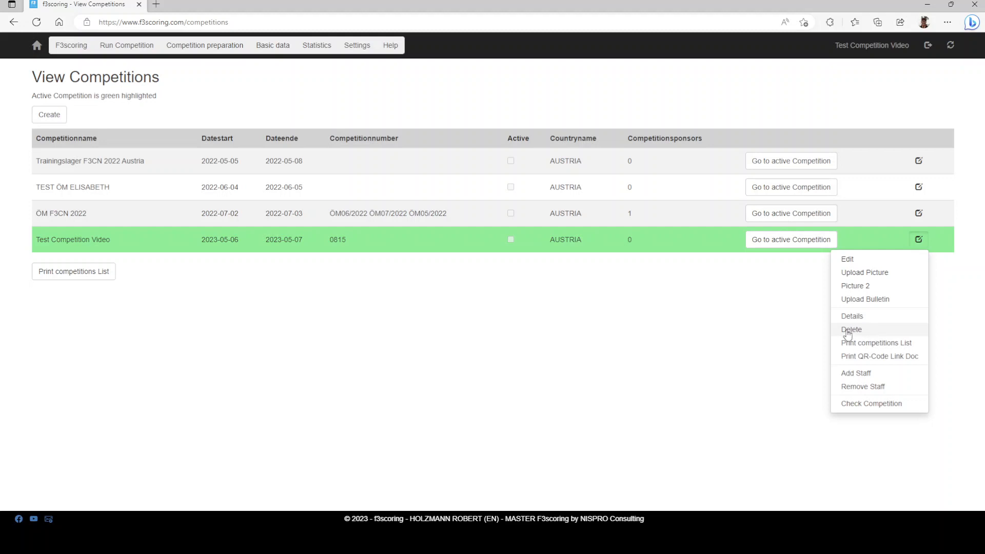
{"action": "left_click", "coordinate": [901, 357]}
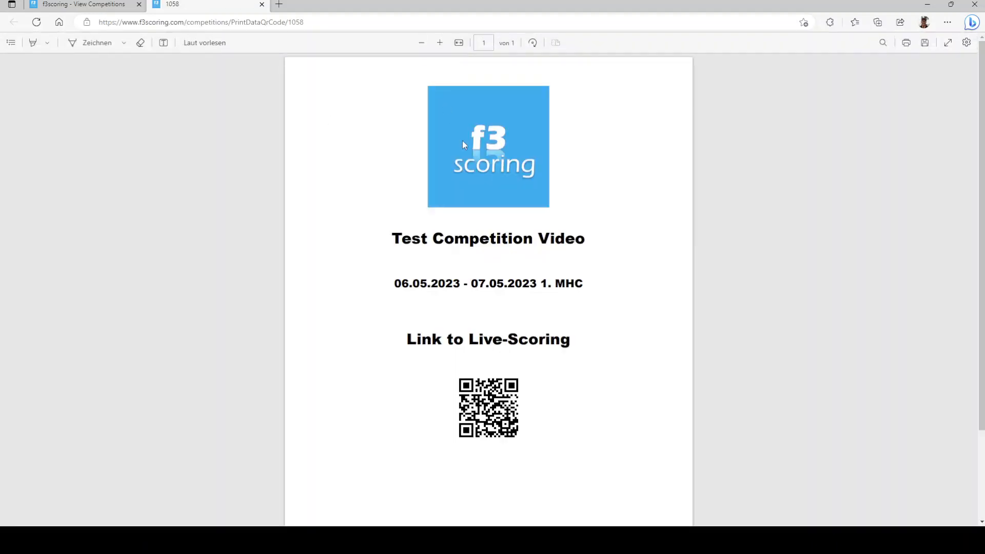
{"action": "scroll", "coordinate": [543, 194], "scroll_direction": "down", "scroll_amount": 2}
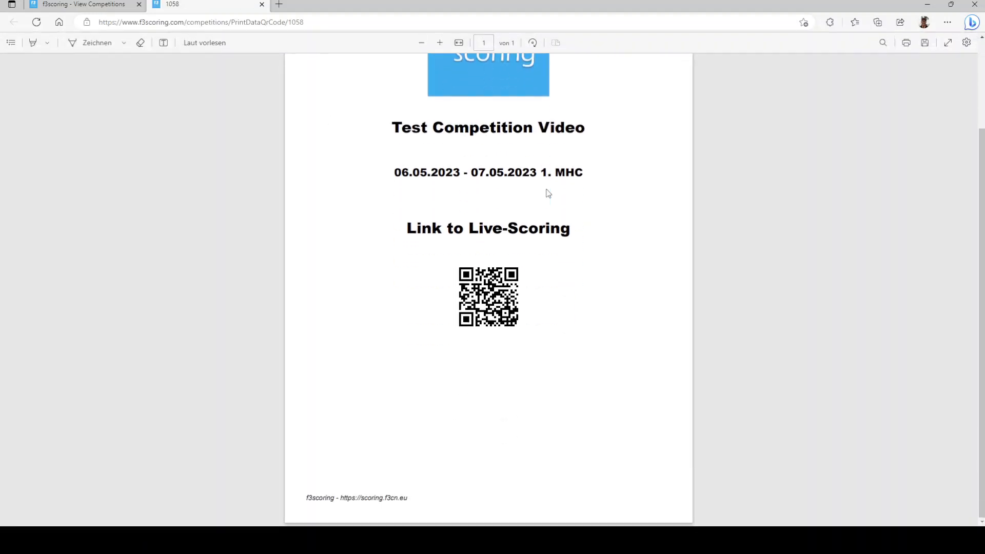
{"action": "scroll", "coordinate": [547, 193], "scroll_direction": "up", "scroll_amount": 2}
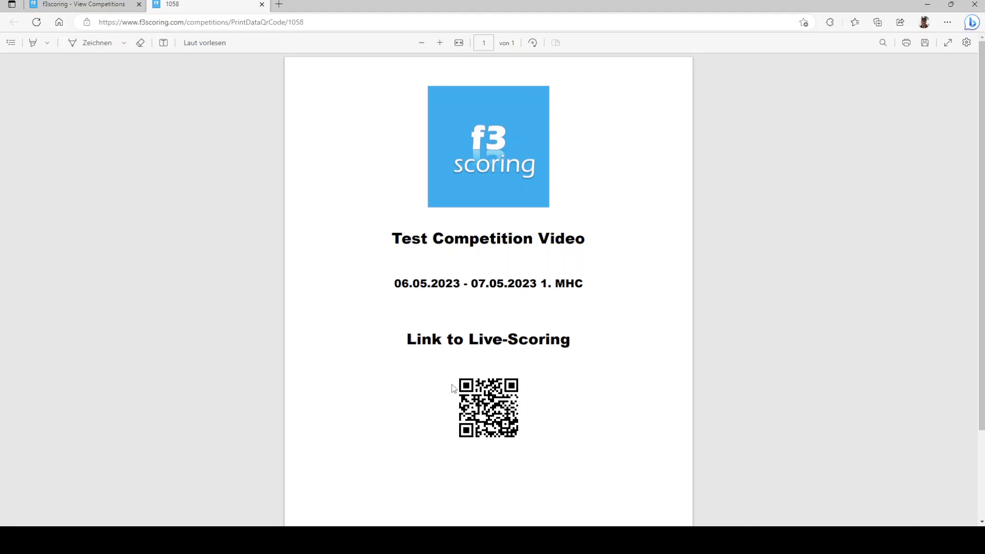
{"action": "left_click", "coordinate": [263, 6]}
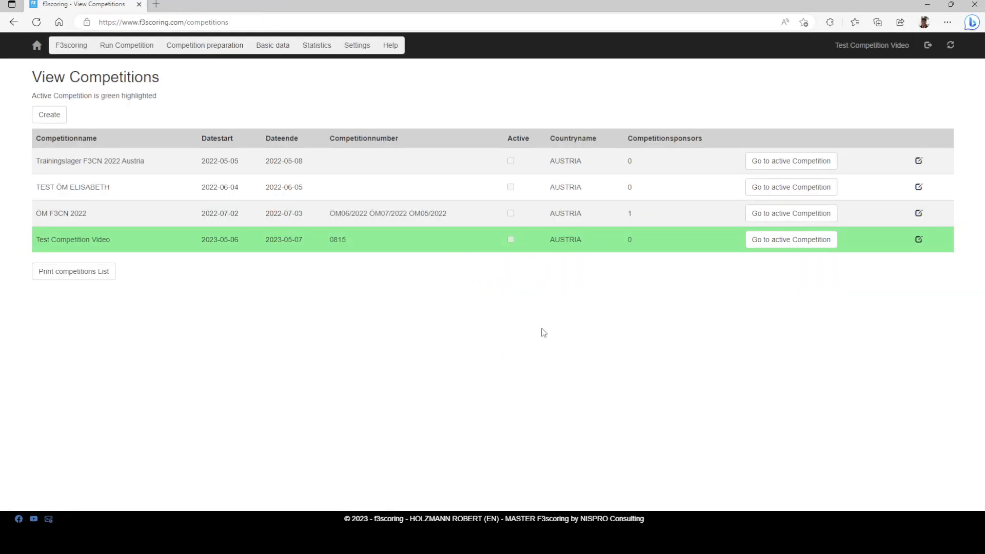
- Run Check Competition on Test Competition Video and return to the competitions overview
{"action": "left_click", "coordinate": [919, 239]}
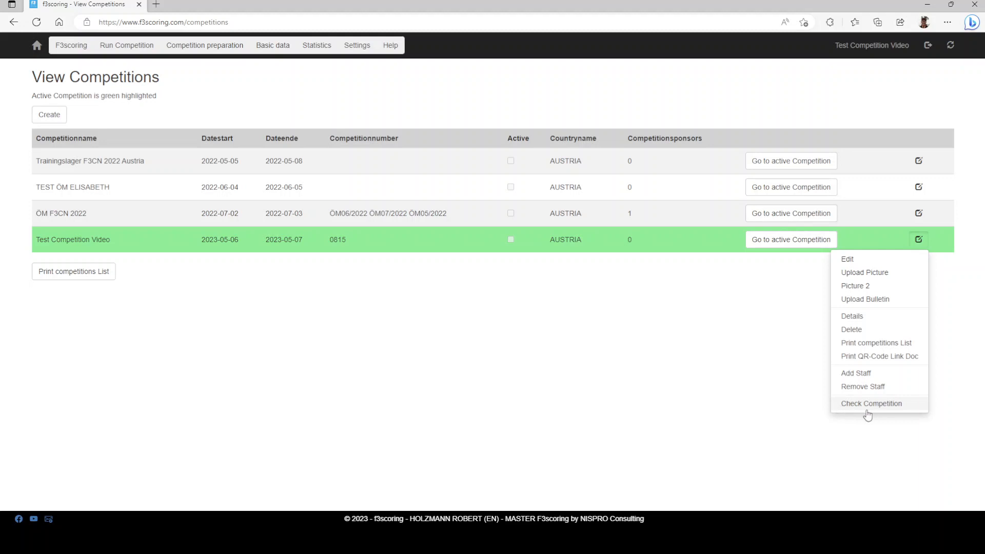
{"action": "left_click", "coordinate": [892, 404]}
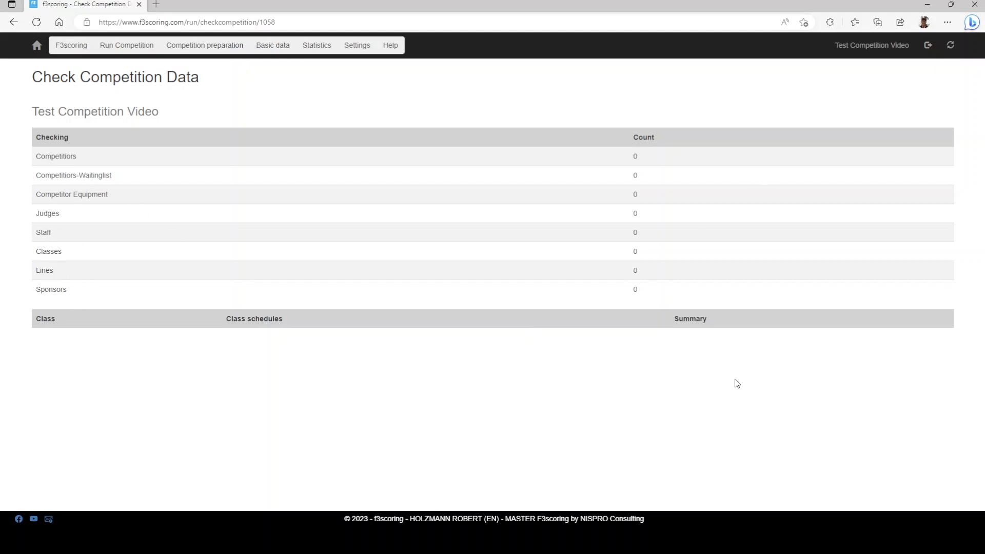
{"action": "left_click", "coordinate": [200, 46]}
{"action": "left_click", "coordinate": [197, 70]}
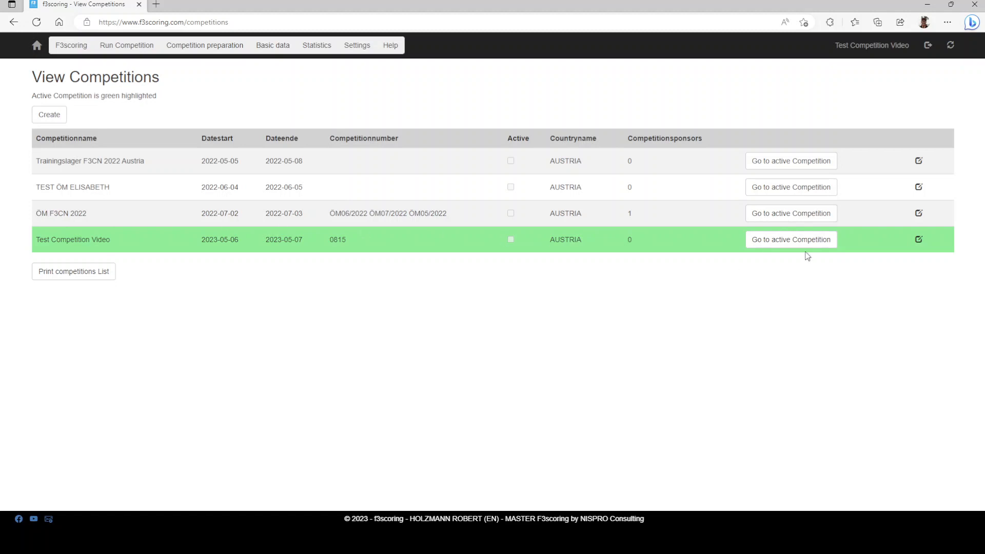
- Run Check Competition on ÖM F3CN 2022 and examine its counts of competitors, equipment and judges
{"action": "left_click", "coordinate": [919, 214]}
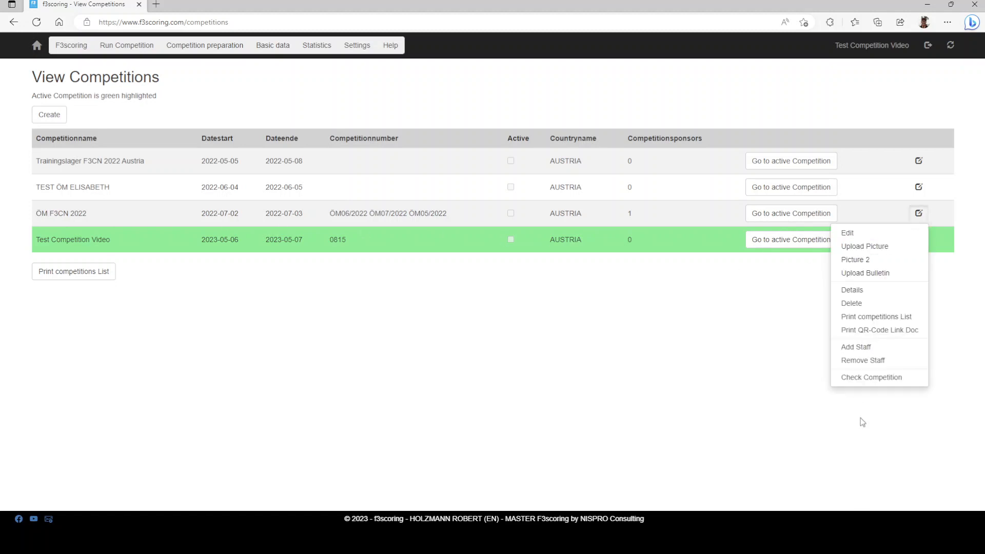
{"action": "left_click", "coordinate": [864, 380]}
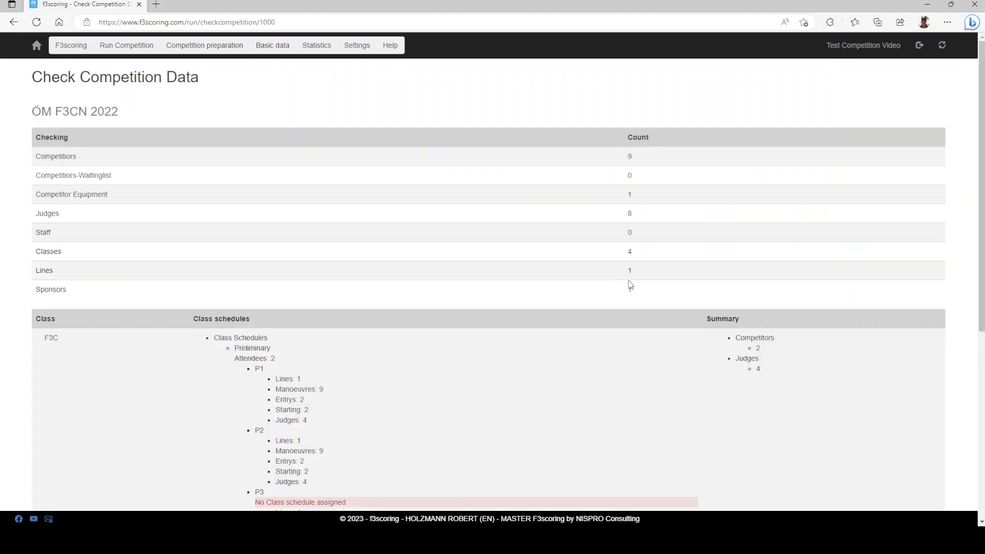
{"action": "scroll", "coordinate": [499, 293], "scroll_direction": "down", "scroll_amount": 6}
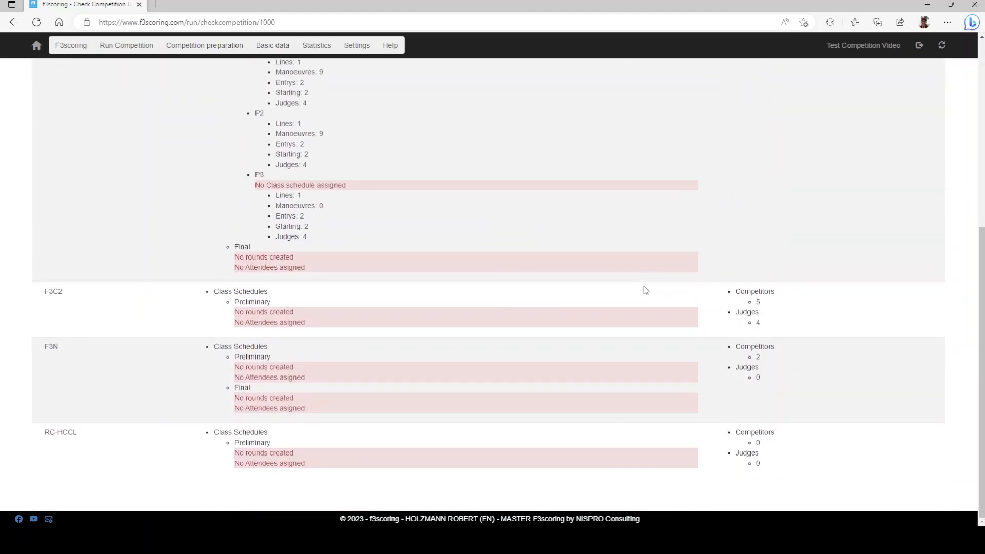
{"action": "scroll", "coordinate": [644, 288], "scroll_direction": "up", "scroll_amount": 6}
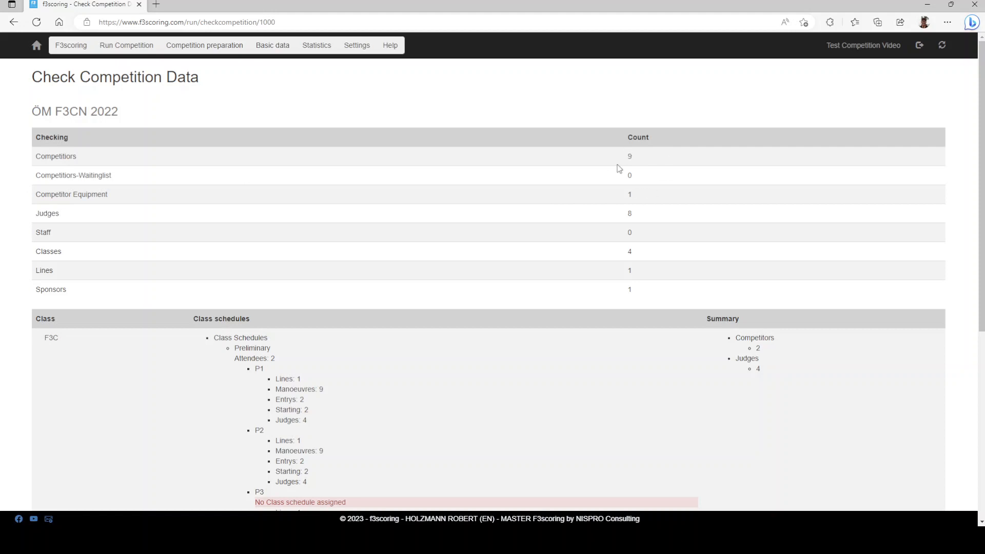
{"action": "double_click", "coordinate": [630, 195]}
{"action": "left_click", "coordinate": [632, 220]}
- Examine the class schedules and summaries of ÖM F3CN 2022 for missing schedules, rounds and attendees, highlighting the P3 warning
{"action": "scroll", "coordinate": [669, 268], "scroll_direction": "down", "scroll_amount": 1}
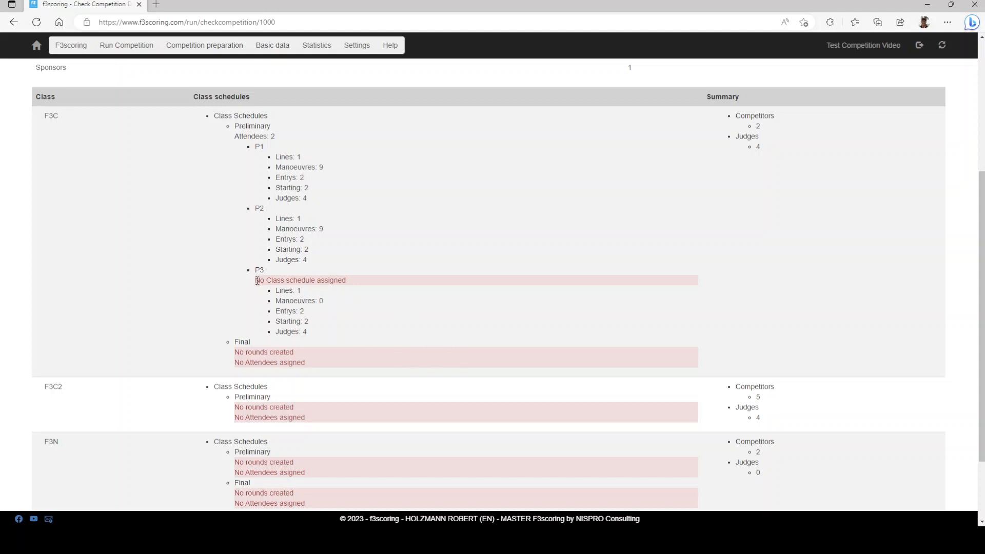
{"action": "left_click_drag", "start_coordinate": [257, 281], "coordinate": [368, 286]}
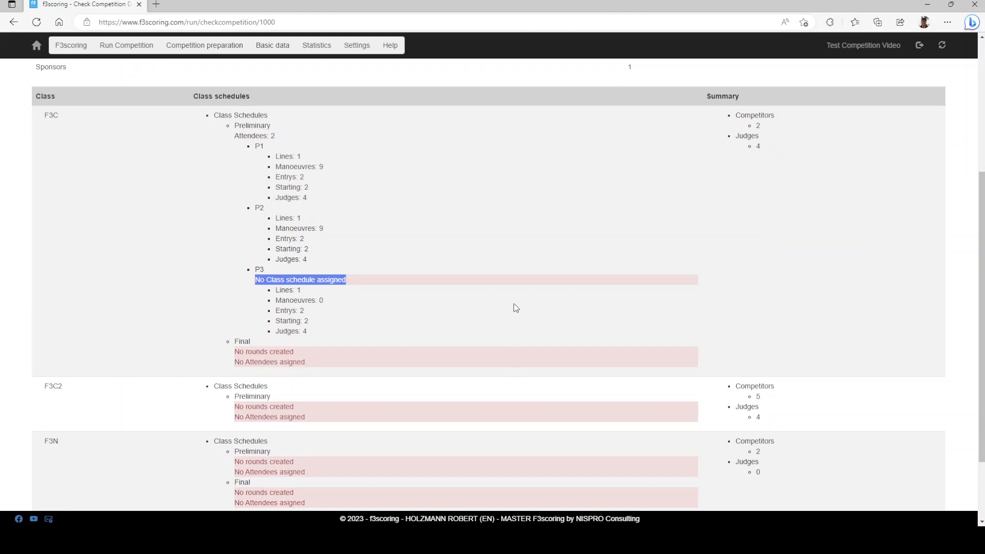
{"action": "scroll", "coordinate": [515, 305], "scroll_direction": "down", "scroll_amount": 2}
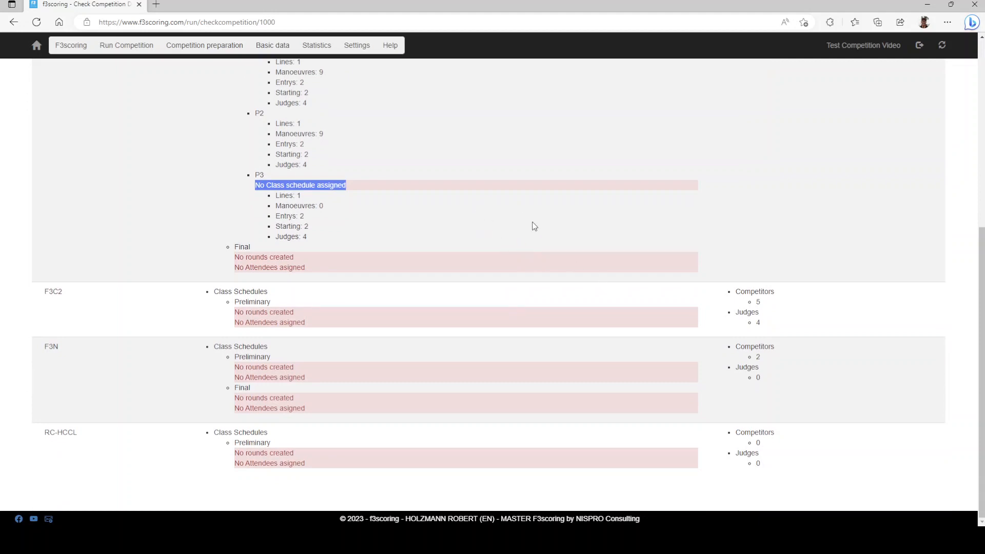
{"action": "scroll", "coordinate": [457, 216], "scroll_direction": "up", "scroll_amount": 2}
{"action": "scroll", "coordinate": [613, 249], "scroll_direction": "up", "scroll_amount": 5}
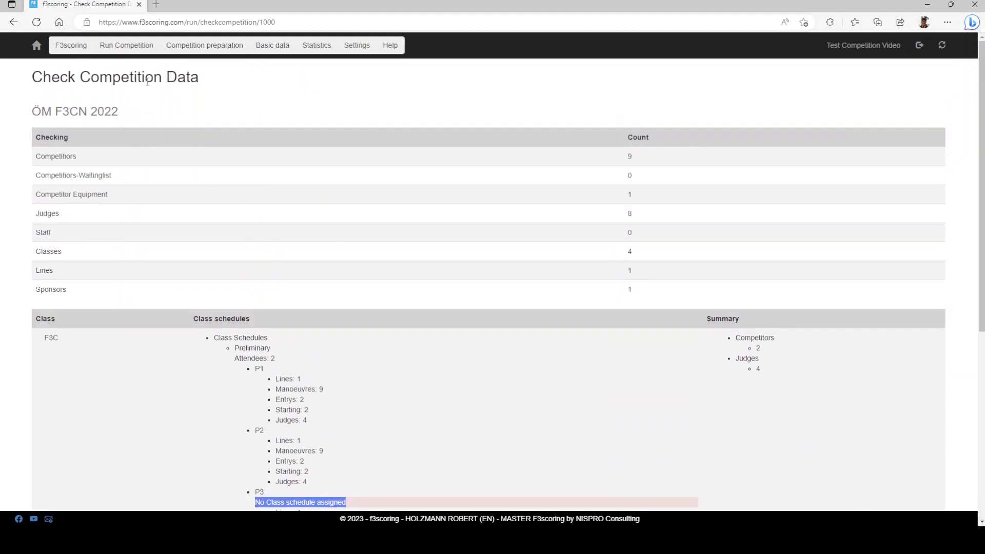
{"action": "scroll", "coordinate": [447, 292], "scroll_direction": "down", "scroll_amount": 4}
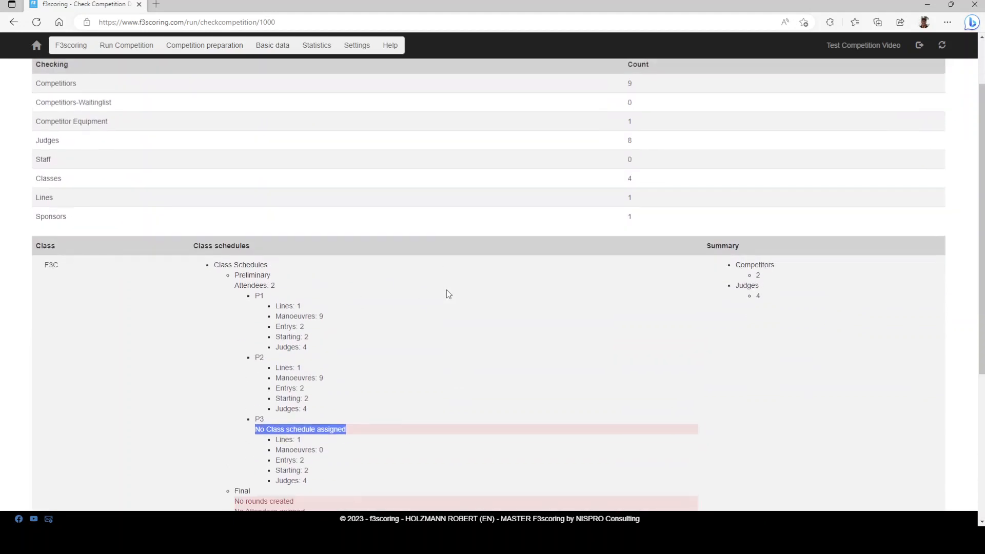
{"action": "scroll", "coordinate": [448, 293], "scroll_direction": "down", "scroll_amount": 2}
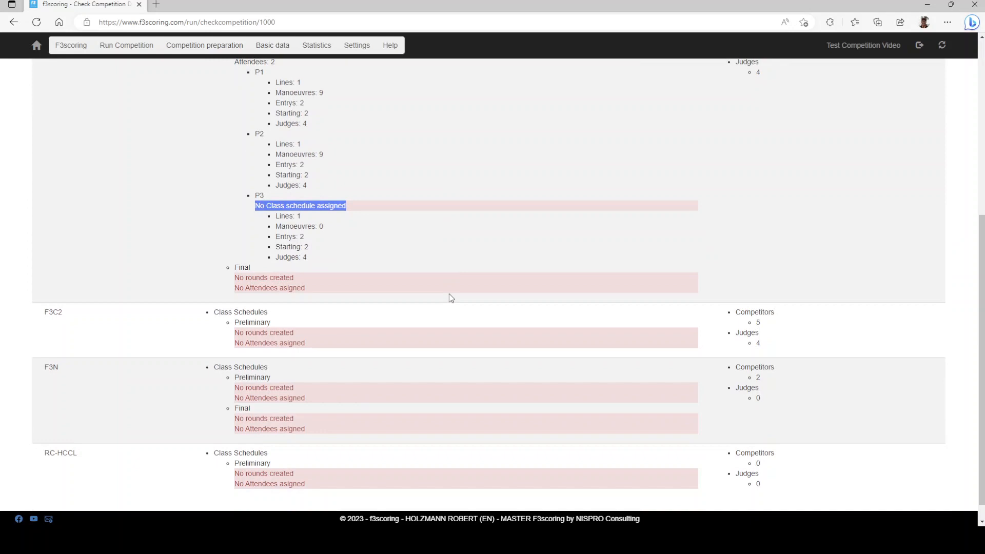
{"action": "scroll", "coordinate": [449, 293], "scroll_direction": "up", "scroll_amount": 2}
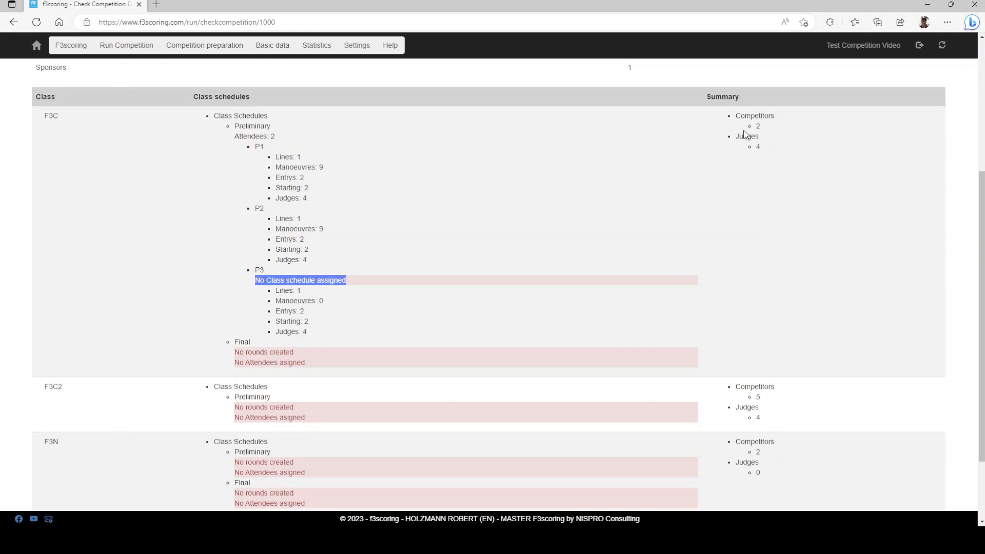
{"action": "scroll", "coordinate": [609, 191], "scroll_direction": "up", "scroll_amount": 4}
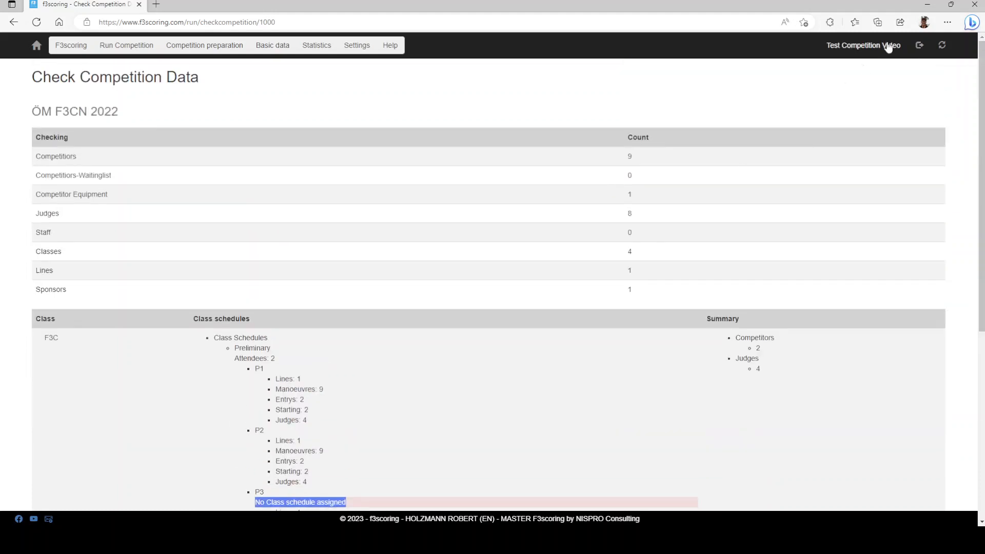
- From the Test Competition Video dashboard, start a new competition class linked to F3C and name it F3C
{"action": "left_click", "coordinate": [865, 47]}
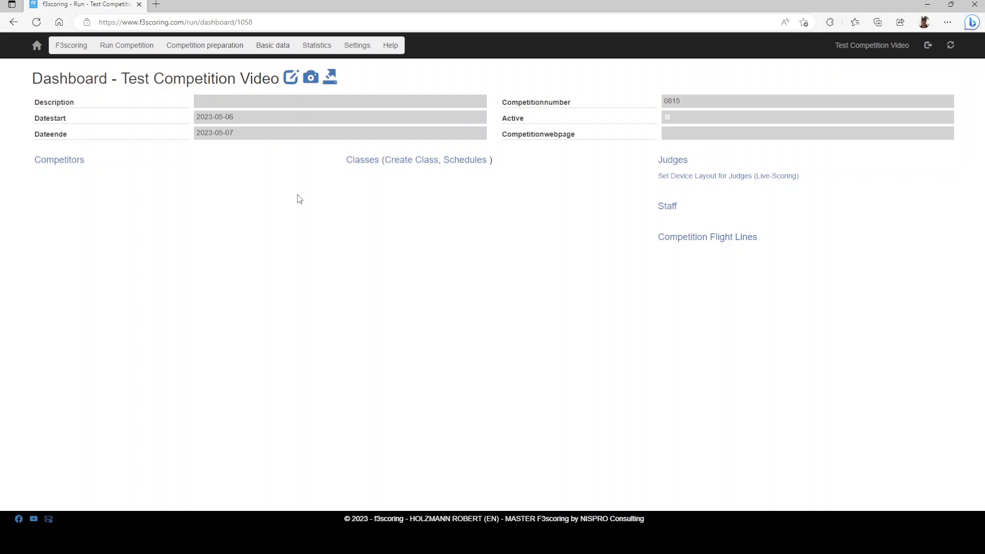
{"action": "left_click", "coordinate": [363, 161]}
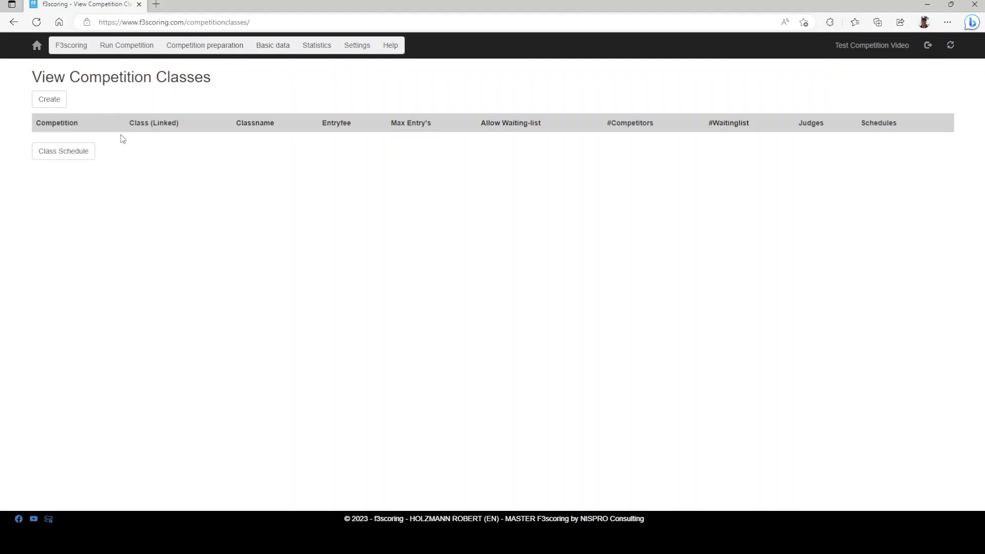
{"action": "left_click", "coordinate": [48, 99]}
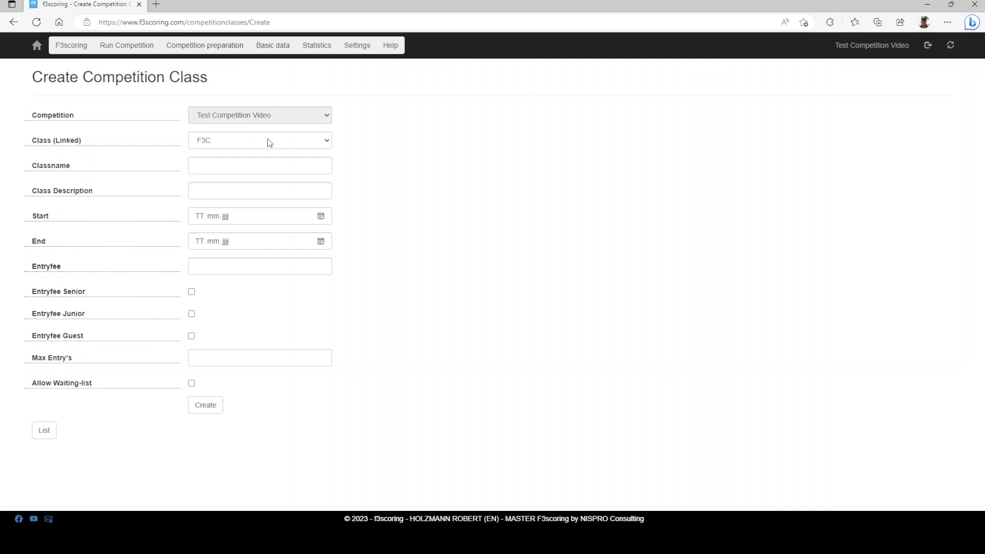
{"action": "left_click", "coordinate": [327, 143]}
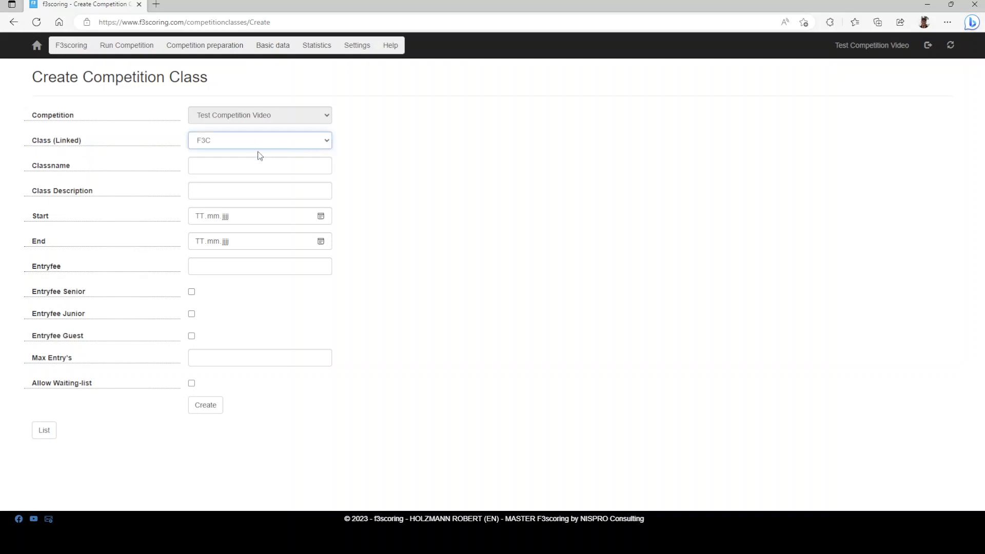
{"action": "left_click", "coordinate": [223, 163]}
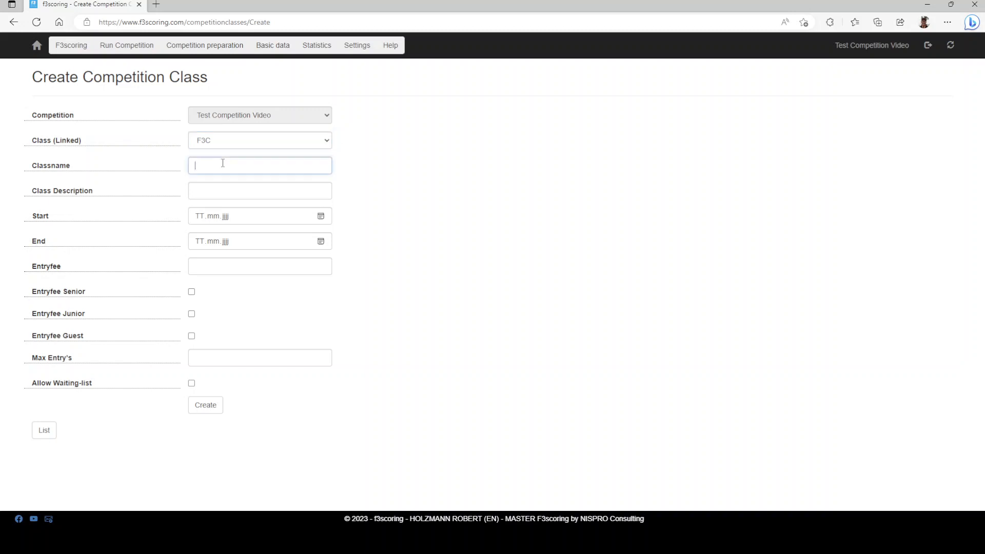
{"action": "left_click", "coordinate": [226, 191]}
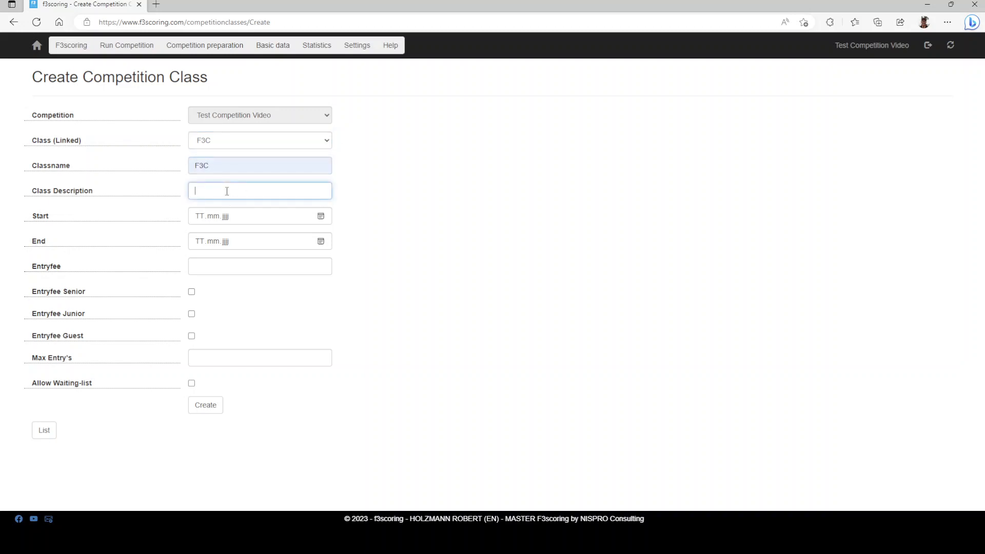
{"action": "left_click", "coordinate": [358, 190]}
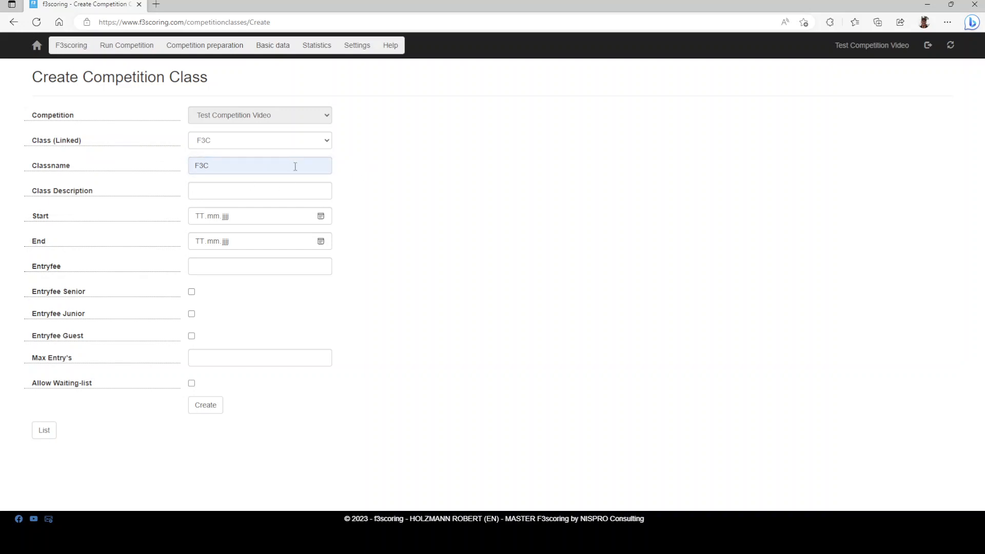
{"action": "left_click", "coordinate": [231, 195]}
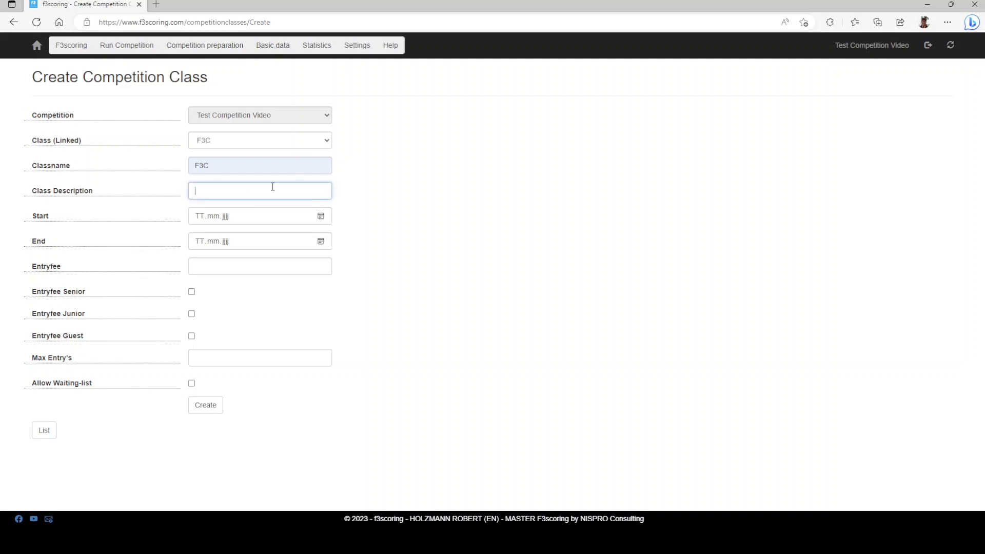
{"action": "left_click", "coordinate": [342, 193]}
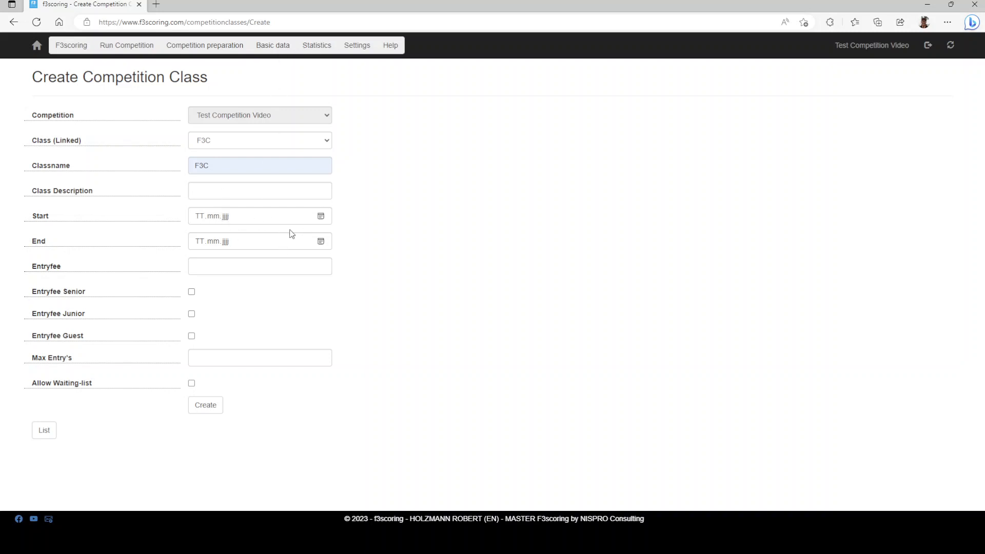
{"action": "left_click", "coordinate": [226, 186]}
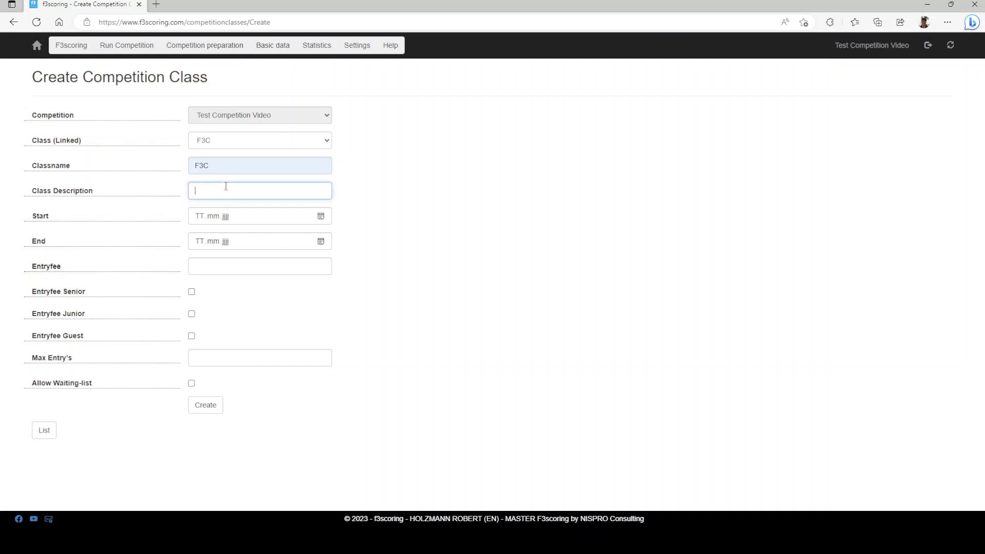
{"action": "left_click", "coordinate": [364, 192]}
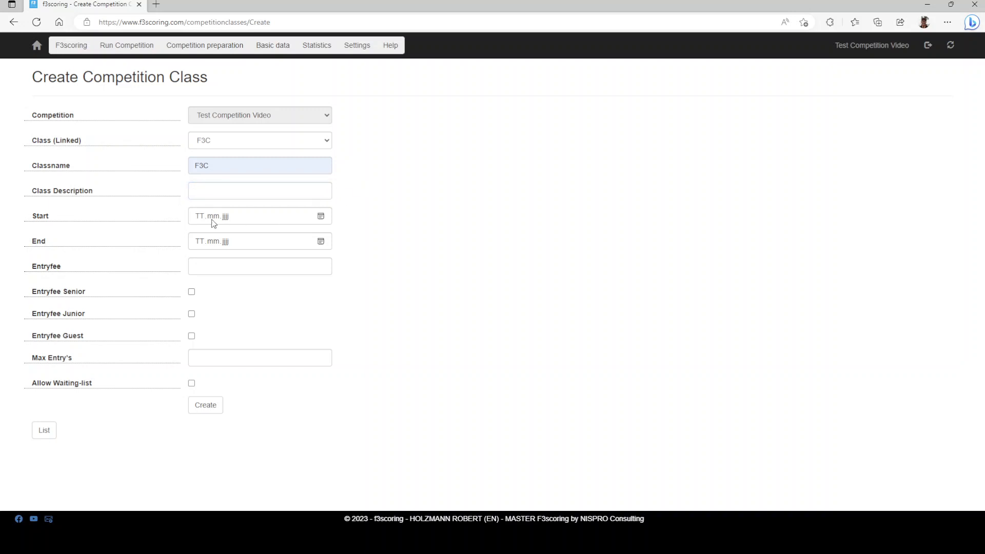
- Set the F3C class's start date to 06.05.2023 and its end date to 07.05.2023
{"action": "left_click", "coordinate": [323, 218]}
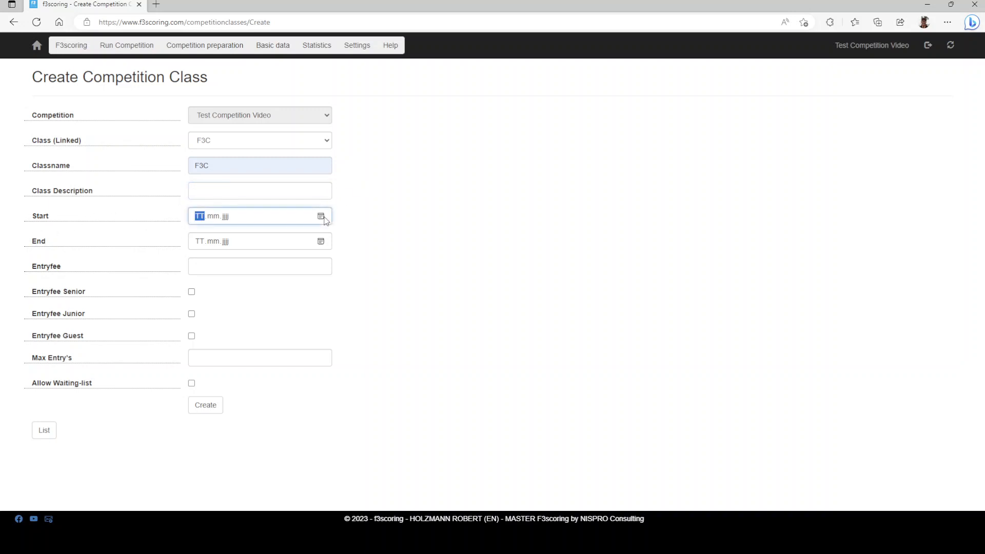
{"action": "left_click", "coordinate": [272, 341]}
{"action": "left_click", "coordinate": [317, 238]}
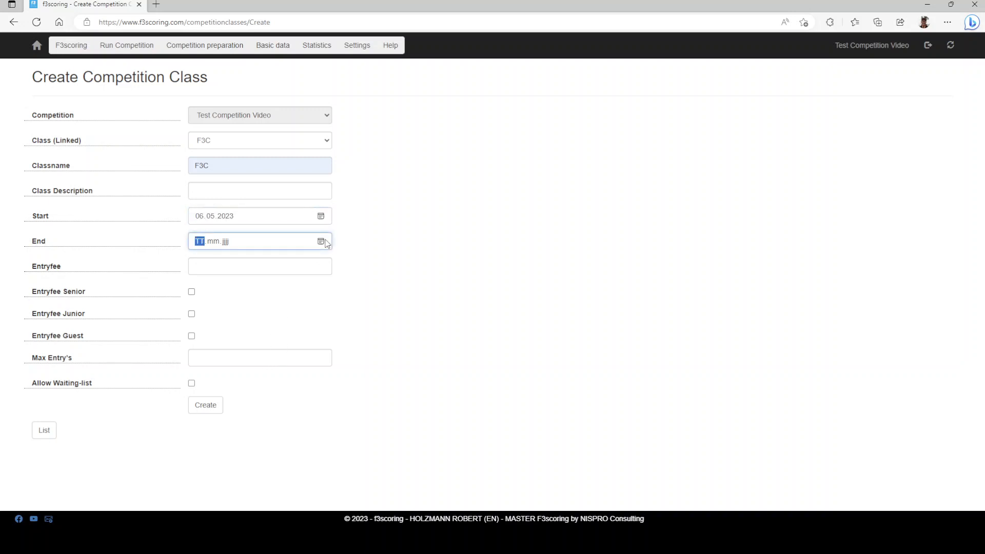
{"action": "left_click", "coordinate": [316, 356]}
- Set the class's entry fee to 0 and enable the senior, junior and guest entry fees
{"action": "left_click", "coordinate": [263, 270]}
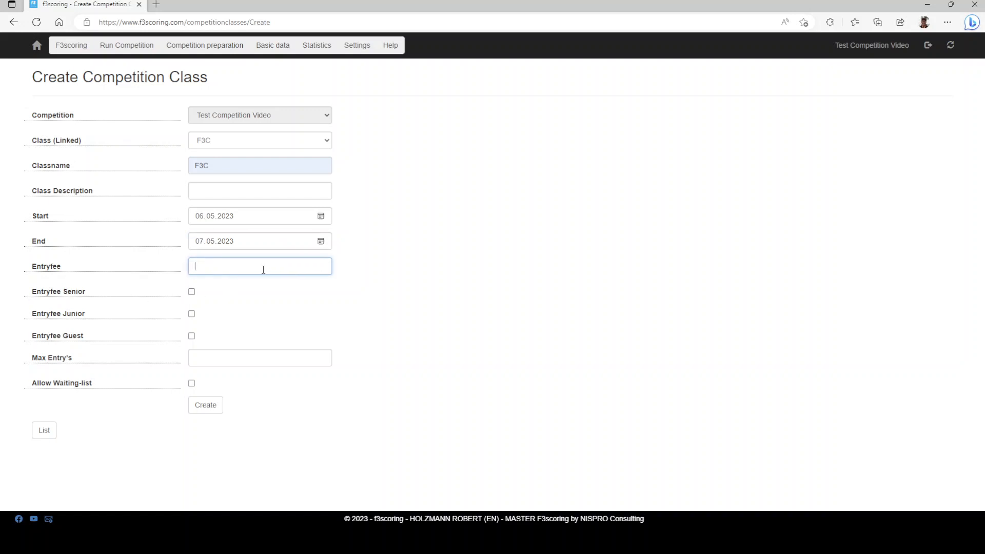
{"action": "type", "text": "50"}
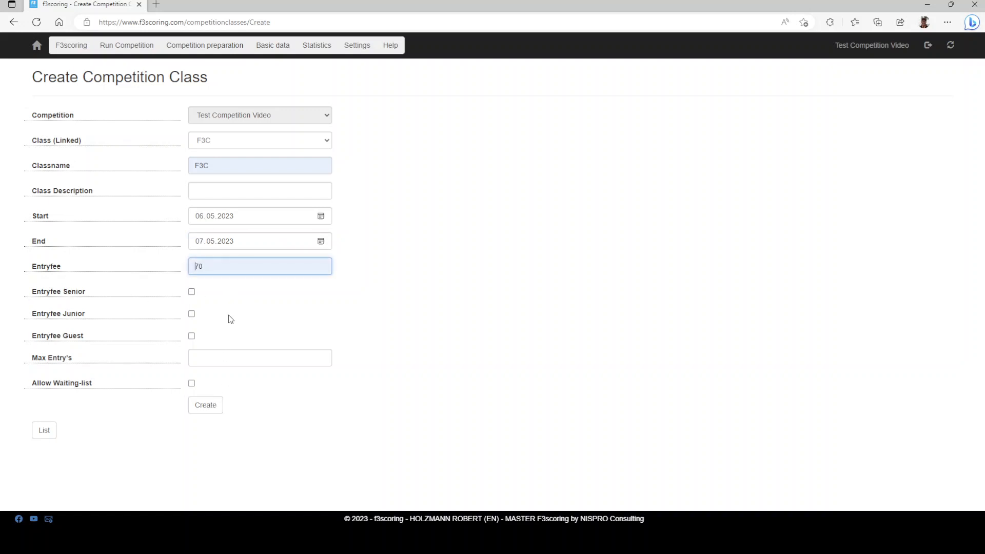
{"action": "double_click", "coordinate": [238, 267]}
{"action": "type", "text": "0"}
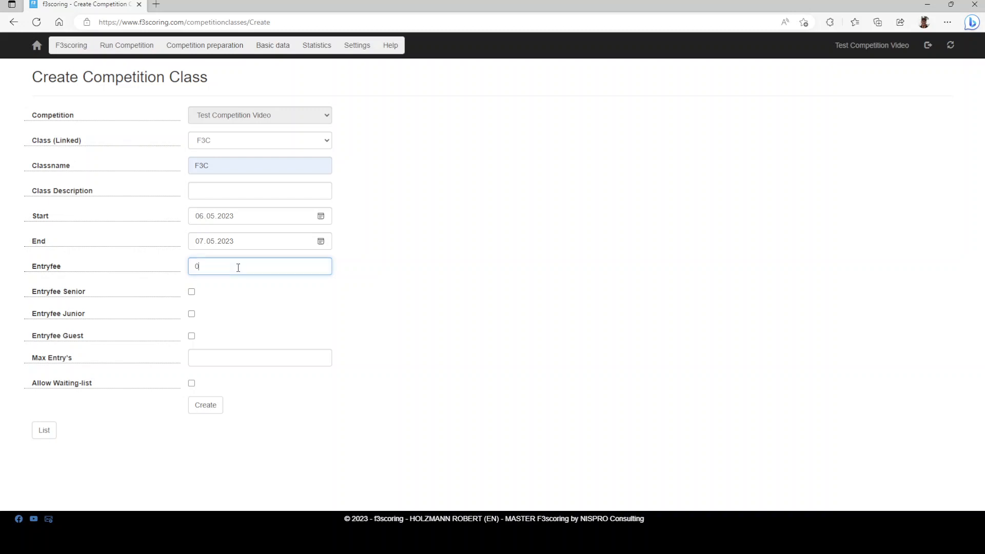
{"action": "left_click", "coordinate": [192, 292]}
{"action": "left_click", "coordinate": [192, 314]}
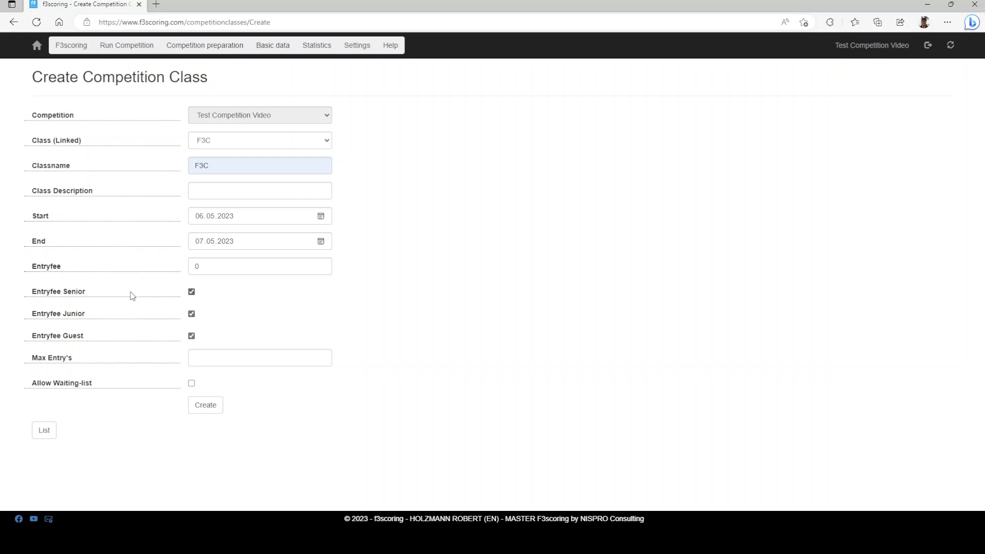
- Limit the F3C class to 10 entries, allow a waiting list and create the class
{"action": "left_click", "coordinate": [261, 359]}
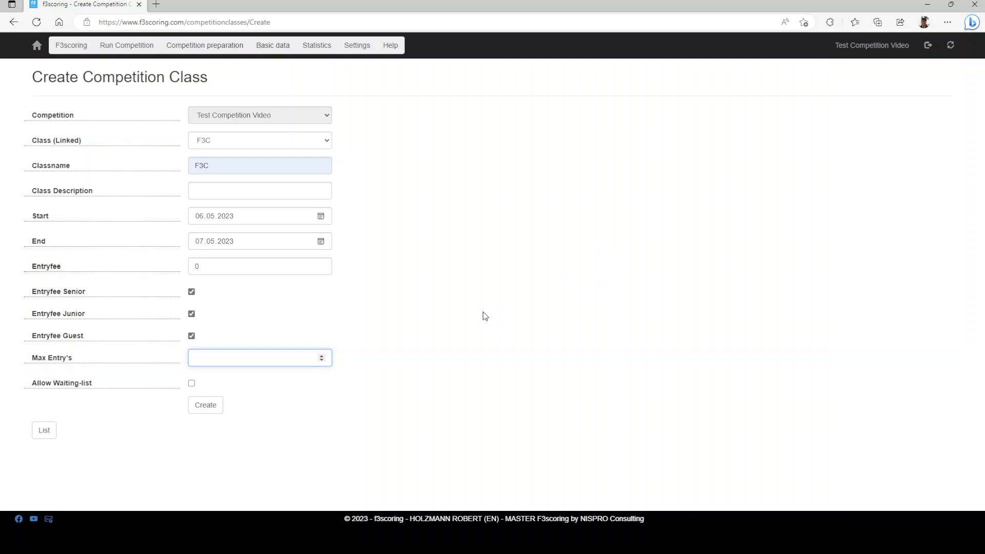
{"action": "type", "text": "10"}
{"action": "left_click", "coordinate": [191, 384]}
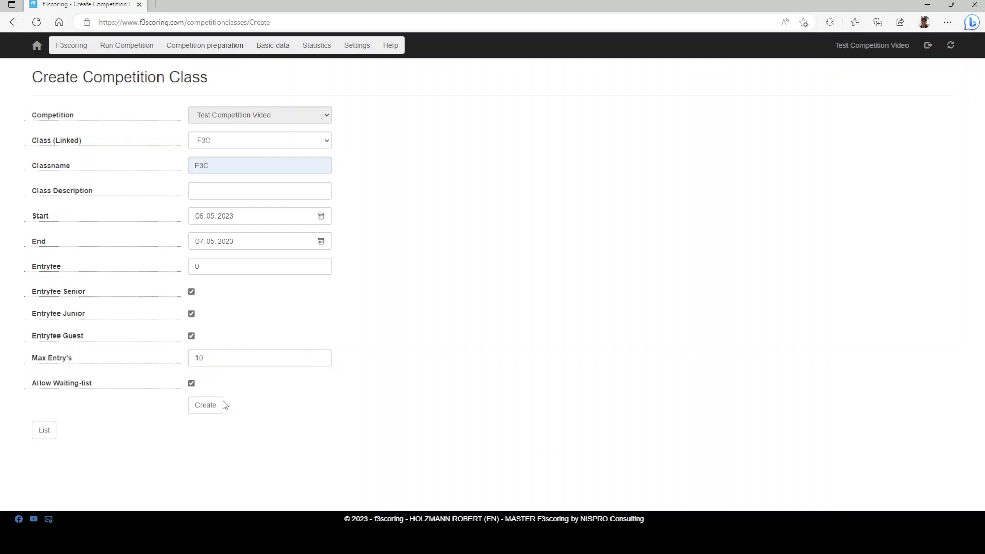
{"action": "left_click", "coordinate": [206, 406]}
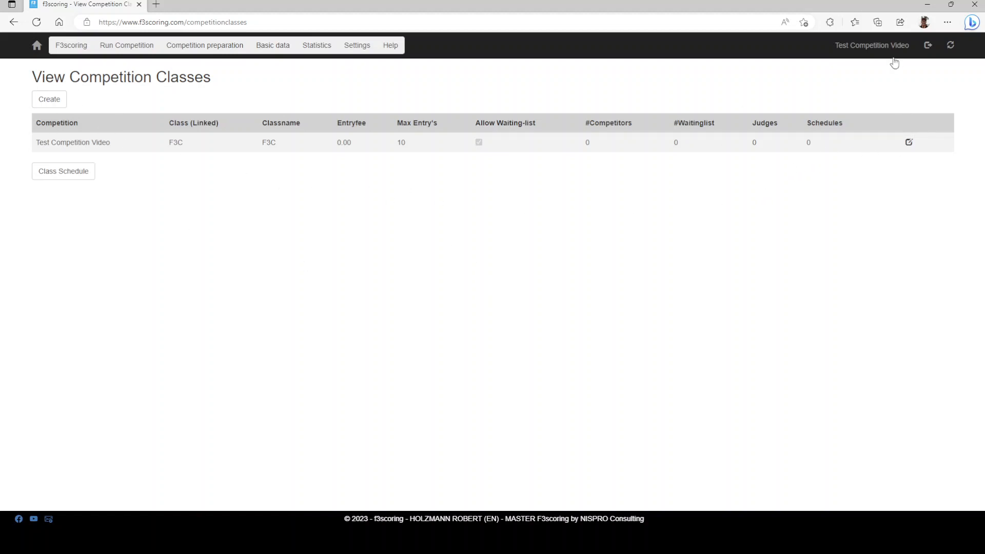
- Review the F3C class functions on the Test Competition Video dashboard and the registration dates in the competition's settings
{"action": "left_click", "coordinate": [893, 58]}
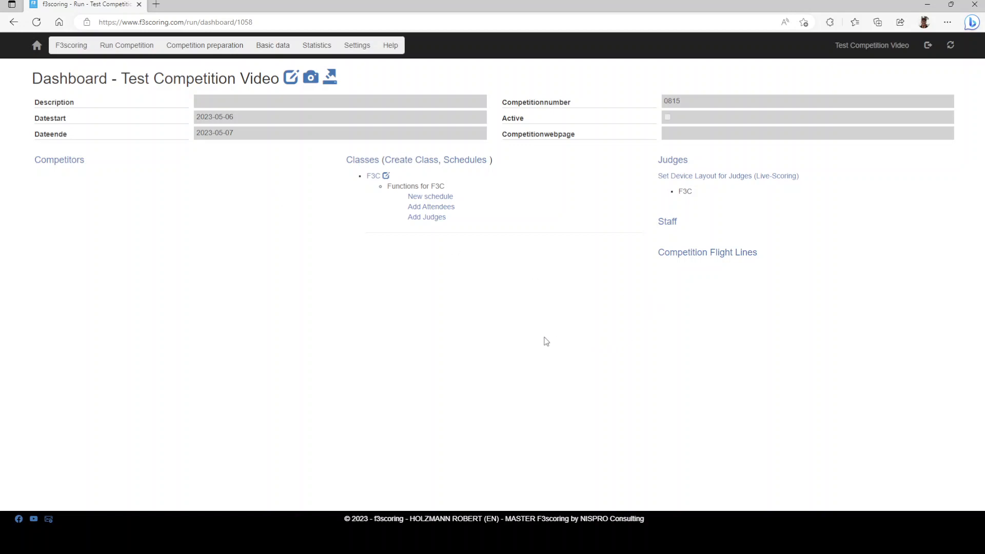
{"action": "left_click", "coordinate": [37, 47]}
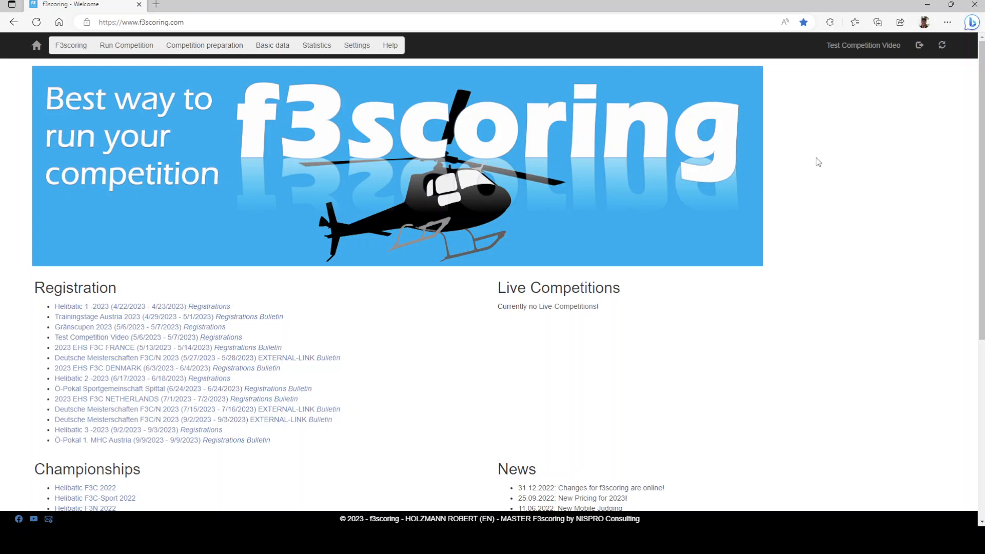
{"action": "left_click", "coordinate": [863, 47]}
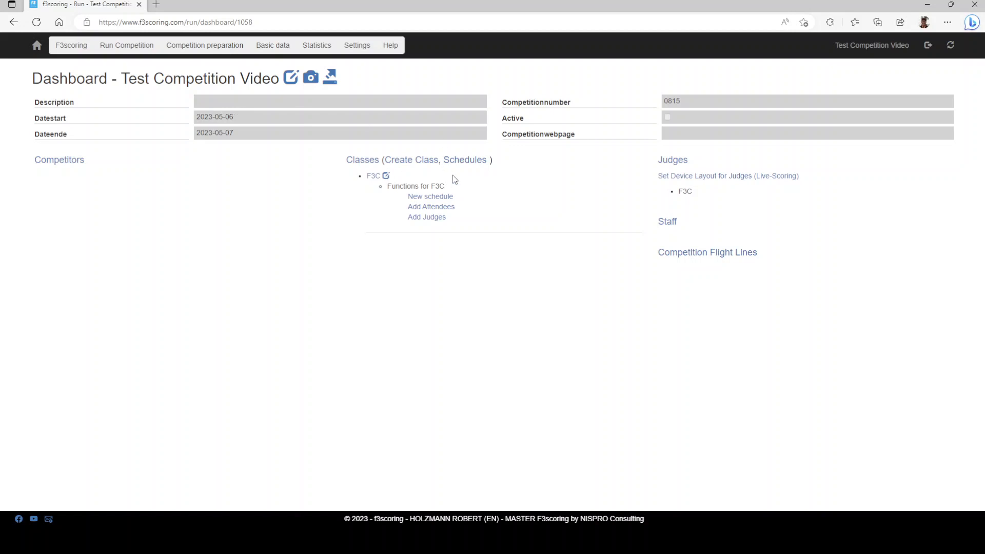
{"action": "left_click", "coordinate": [291, 78]}
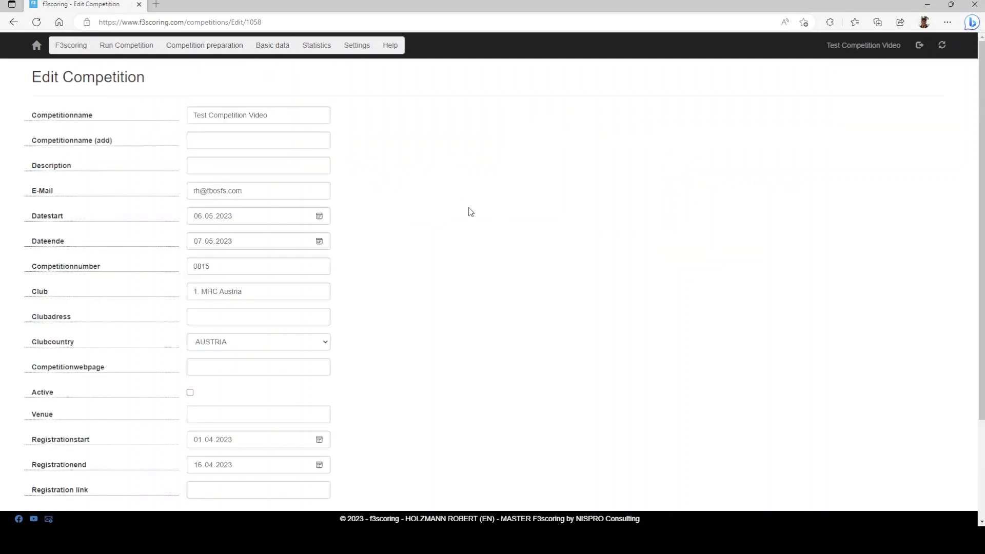
{"action": "scroll", "coordinate": [469, 211], "scroll_direction": "down", "scroll_amount": 3}
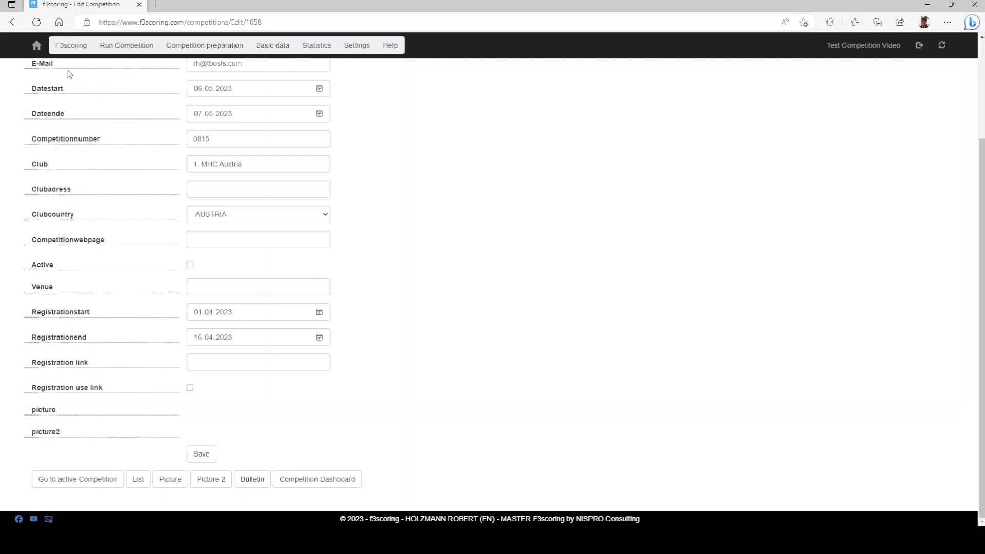
- View the public registrations list for Test Competition Video from the home page and close it
{"action": "left_click", "coordinate": [36, 45]}
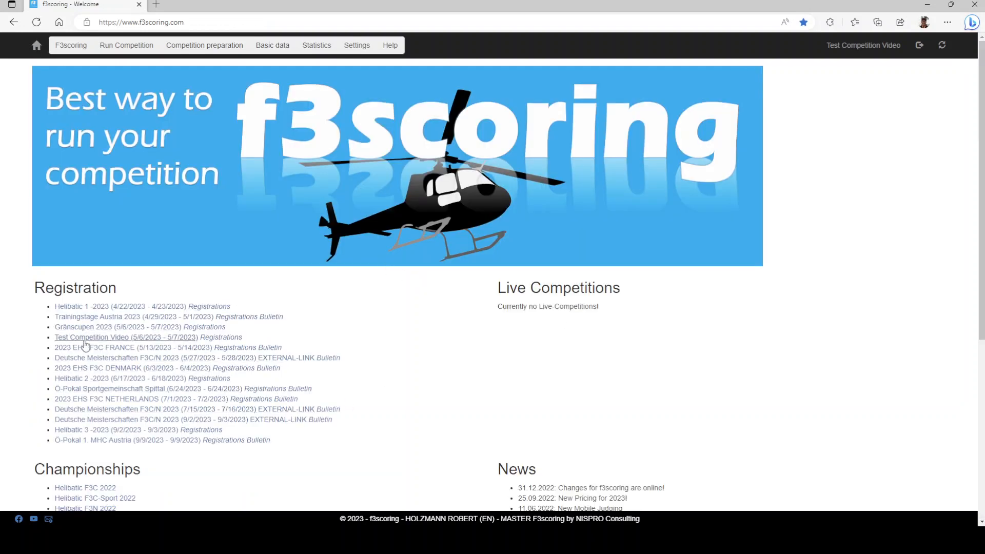
{"action": "left_click", "coordinate": [215, 338]}
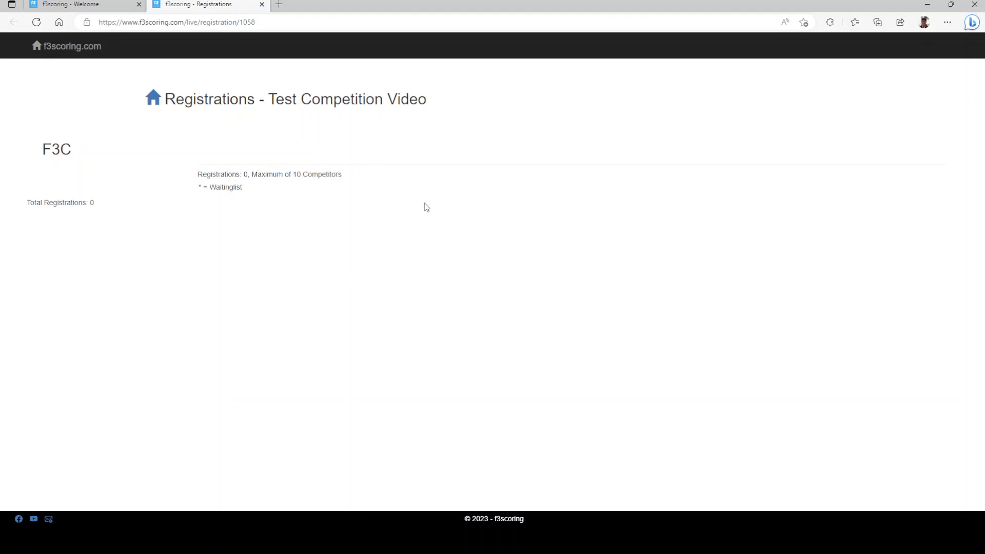
{"action": "left_click", "coordinate": [262, 5]}
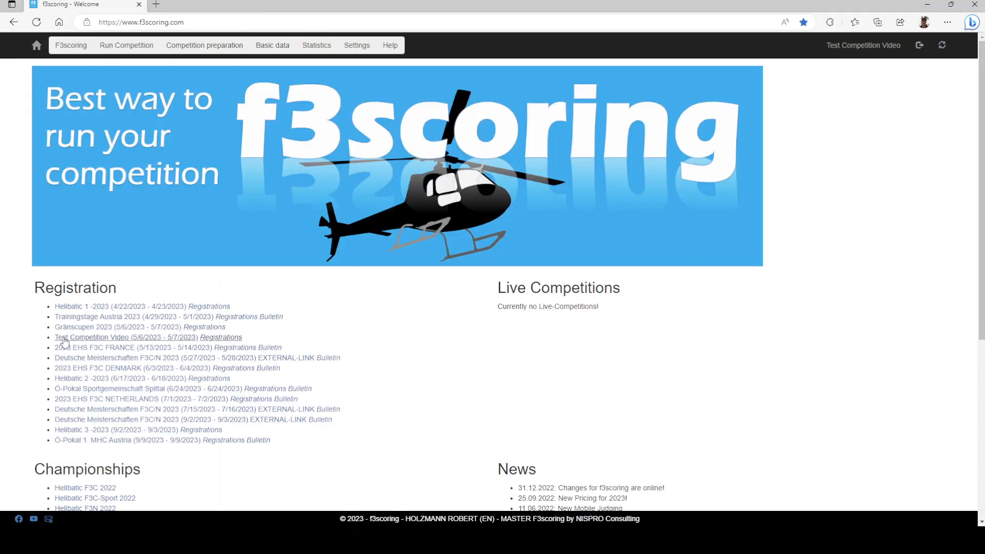
- Start a registration for Test Competition Video with the competitor's e-mail, accepting the DSGVO guidelines and entering the captcha symbols
{"action": "left_click", "coordinate": [107, 341]}
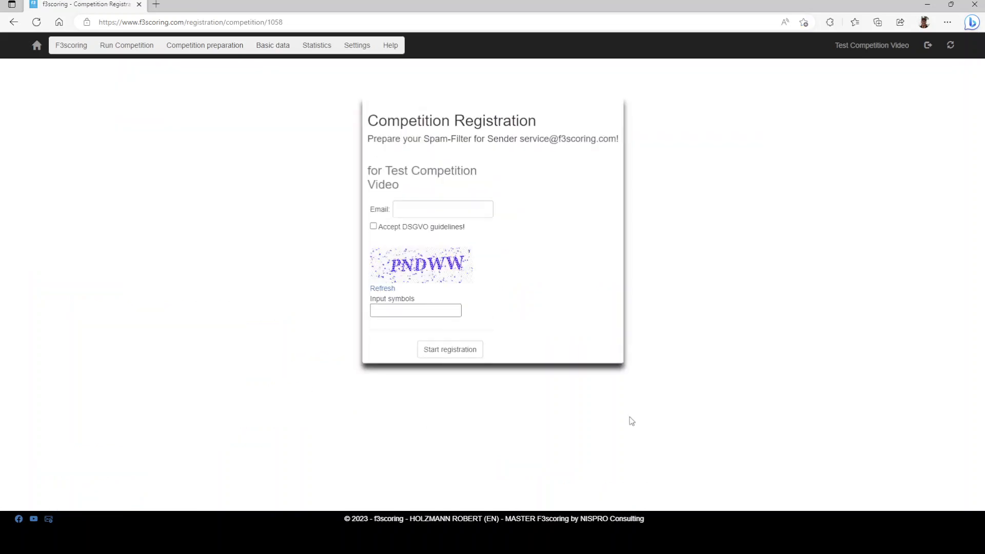
{"action": "left_click", "coordinate": [437, 208]}
{"action": "left_click", "coordinate": [450, 237]}
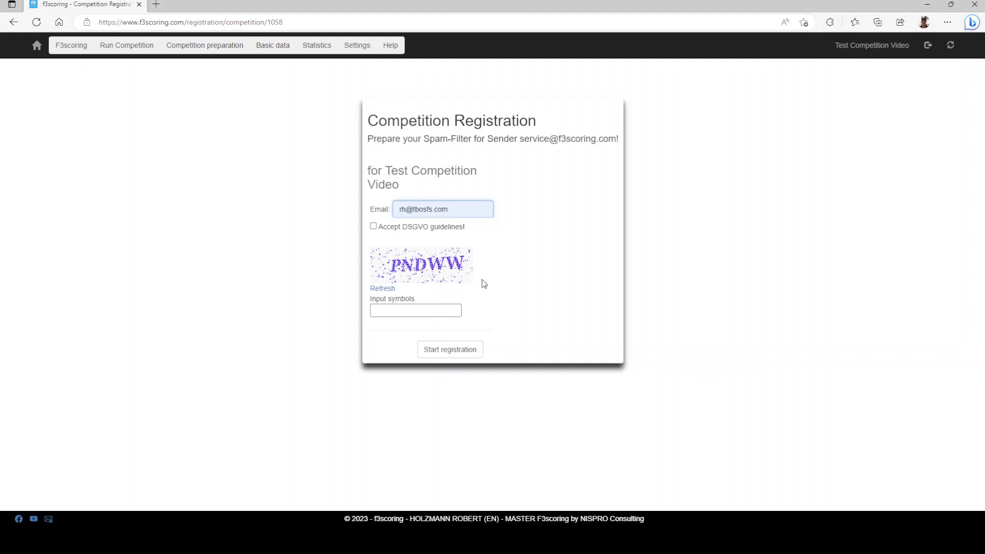
{"action": "left_click", "coordinate": [373, 226]}
{"action": "left_click", "coordinate": [399, 310]}
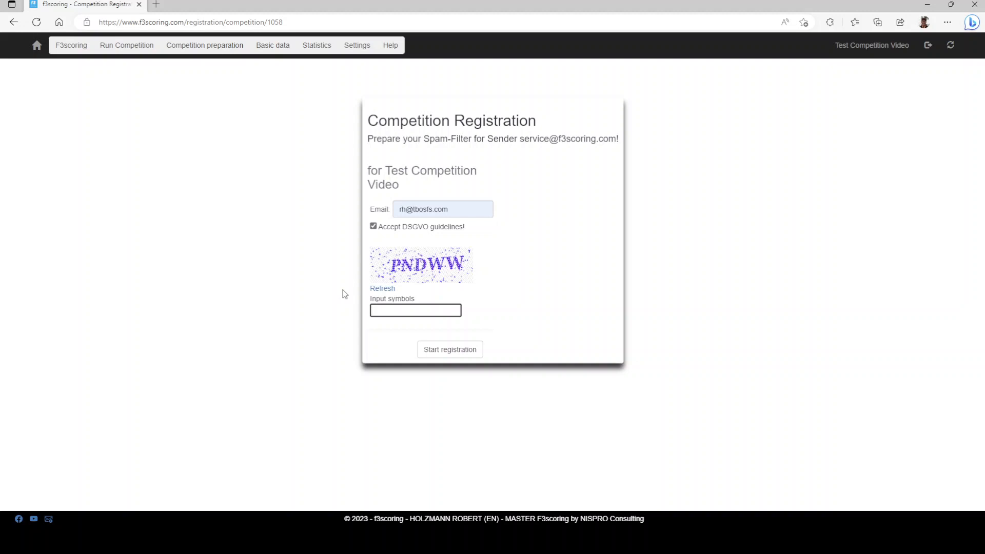
{"action": "type", "text": "PNDWW"}
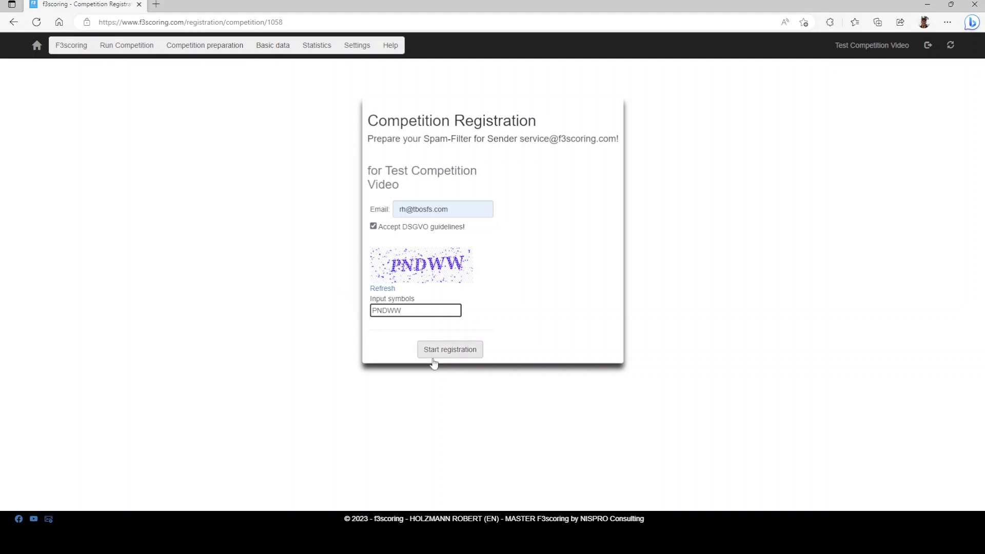
{"action": "left_click", "coordinate": [450, 350]}
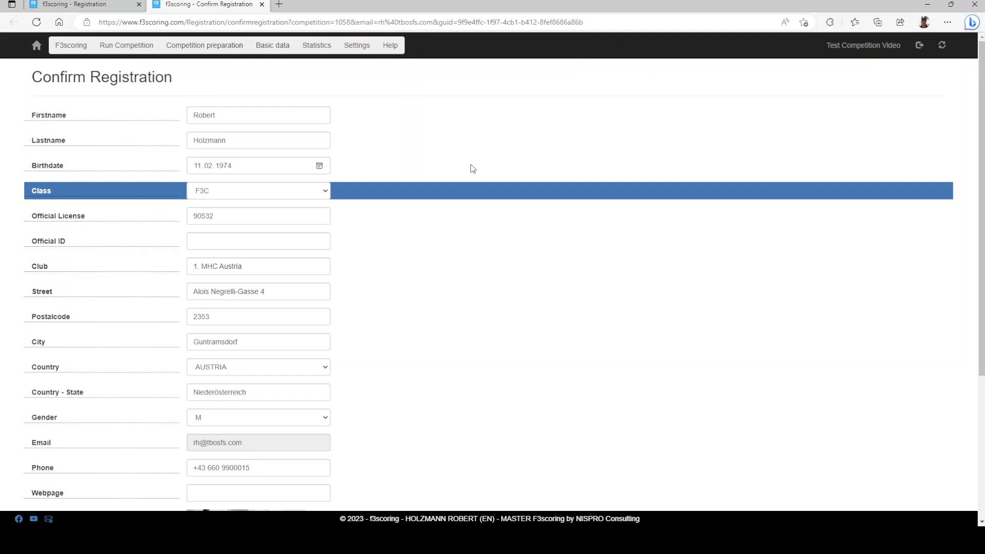
- Check the competitor's registration details, keep F3C as the class, submit the registration and close its confirmation page
{"action": "scroll", "coordinate": [480, 169], "scroll_direction": "down", "scroll_amount": 4}
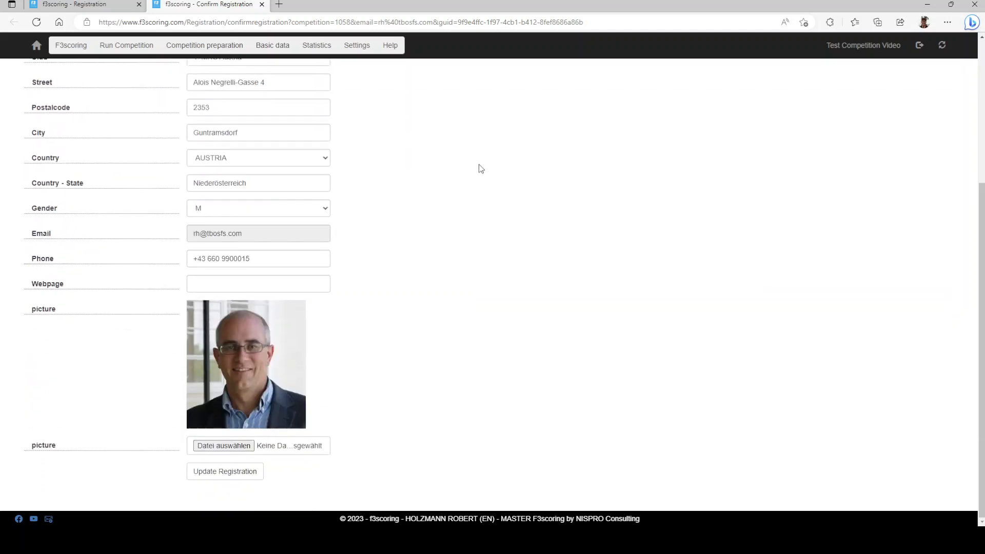
{"action": "scroll", "coordinate": [480, 169], "scroll_direction": "up", "scroll_amount": 3}
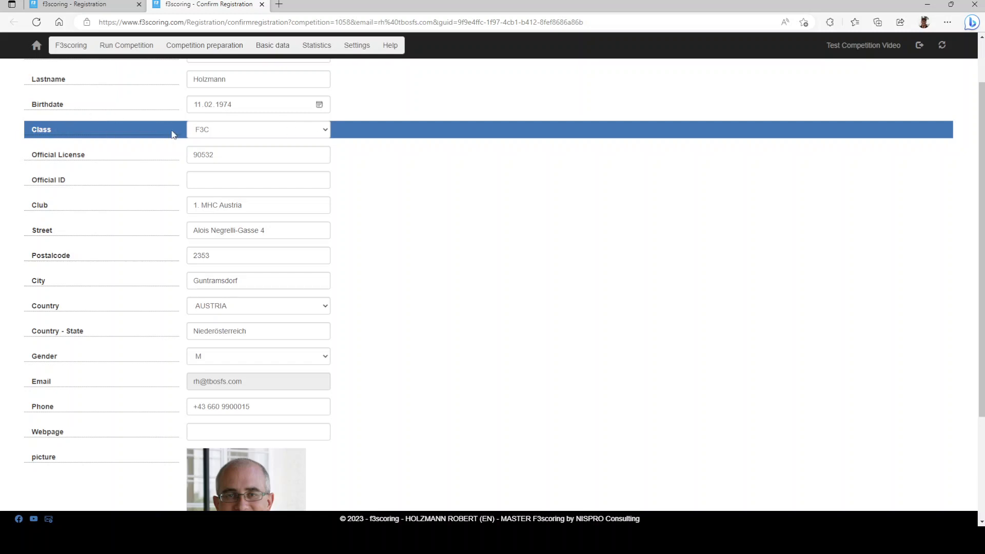
{"action": "left_click", "coordinate": [327, 130]}
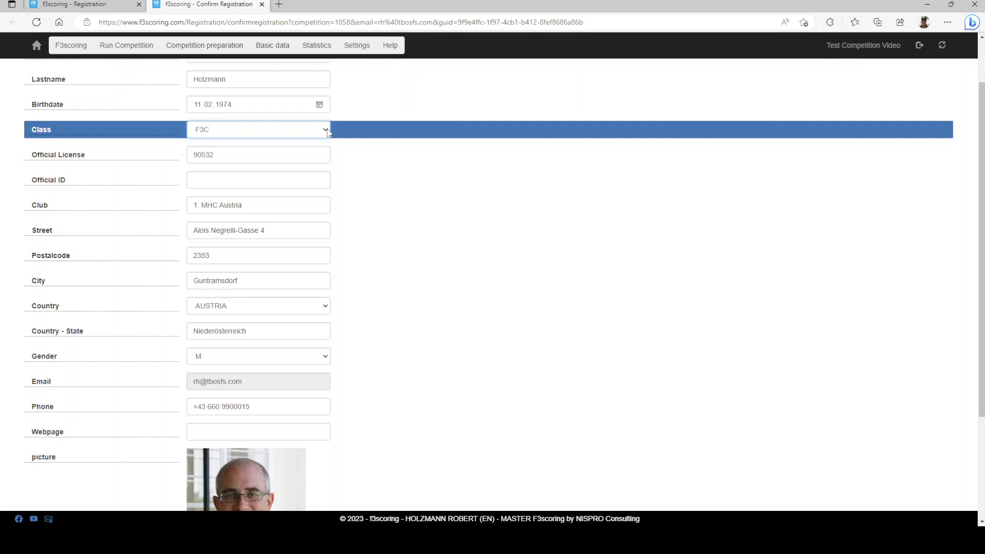
{"action": "left_click", "coordinate": [354, 140]}
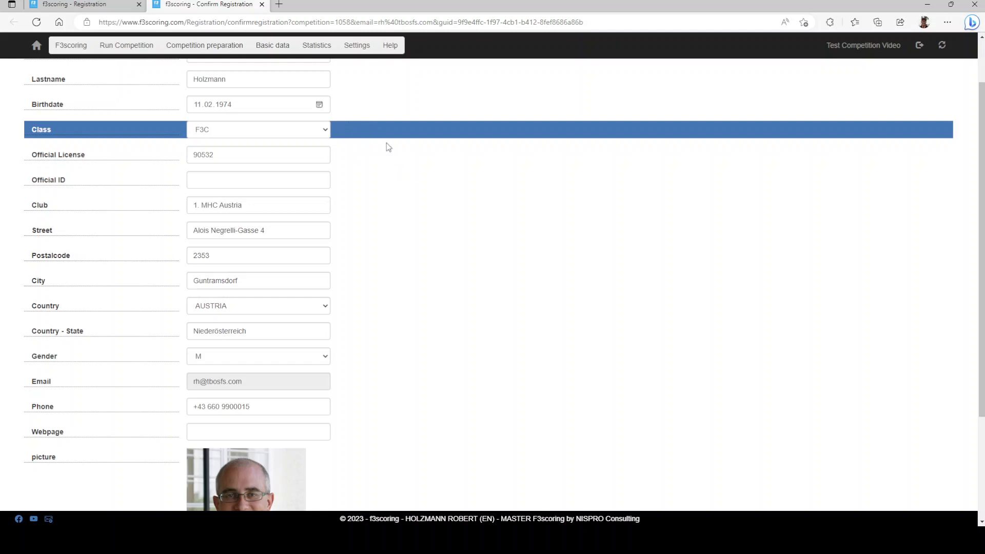
{"action": "scroll", "coordinate": [374, 213], "scroll_direction": "down", "scroll_amount": 3}
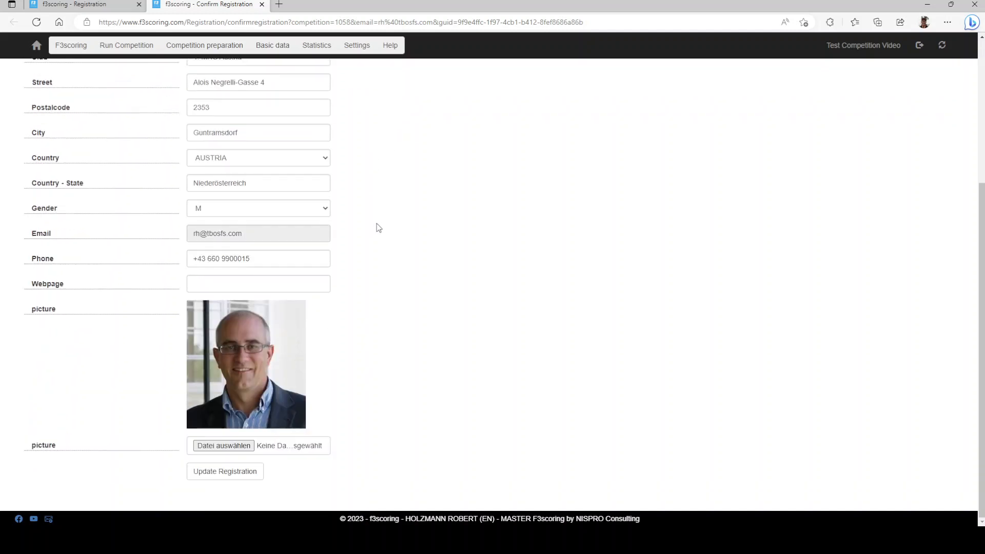
{"action": "left_click", "coordinate": [223, 479]}
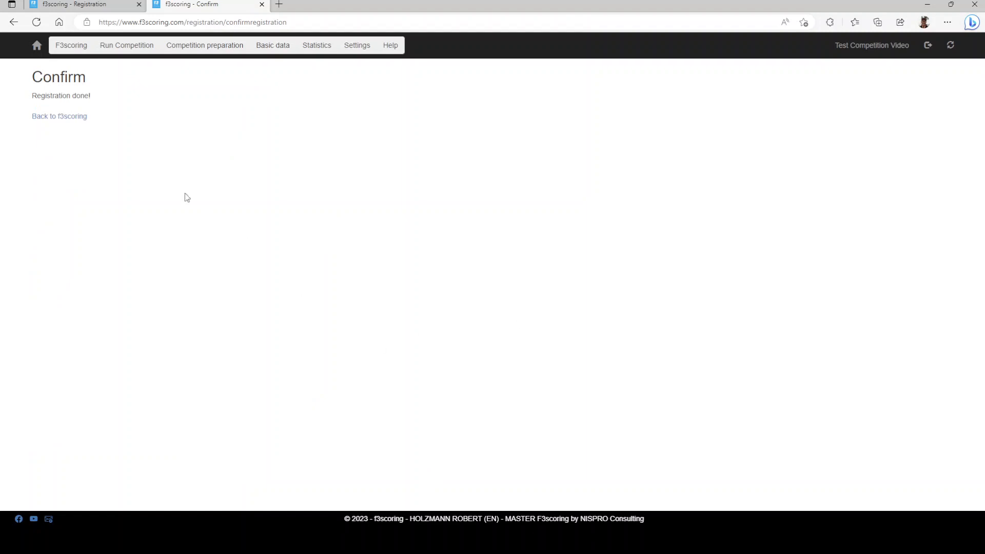
{"action": "left_click", "coordinate": [262, 4]}
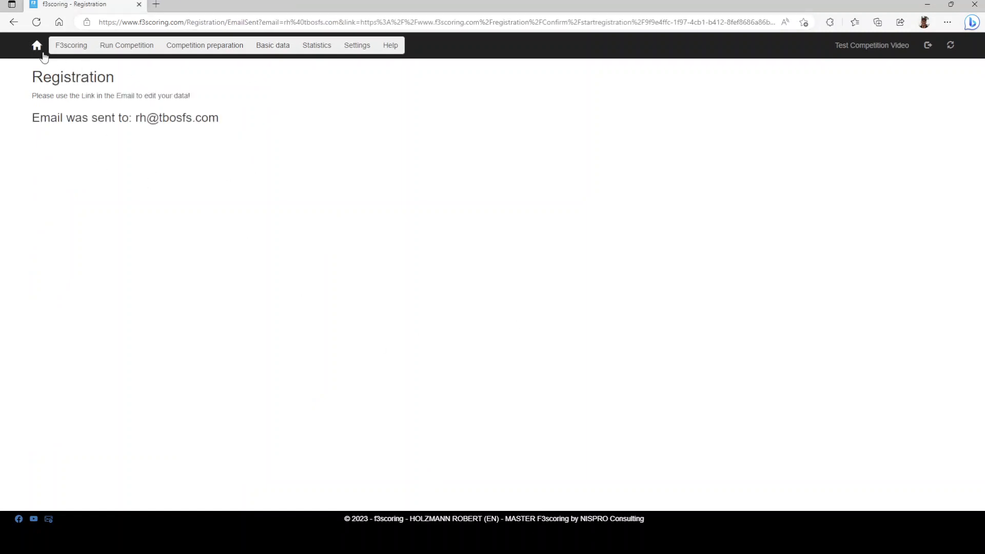
- Open the attendee details of the new F3C registration from the competition dashboard and save them to accept the competitor
{"action": "left_click", "coordinate": [881, 52]}
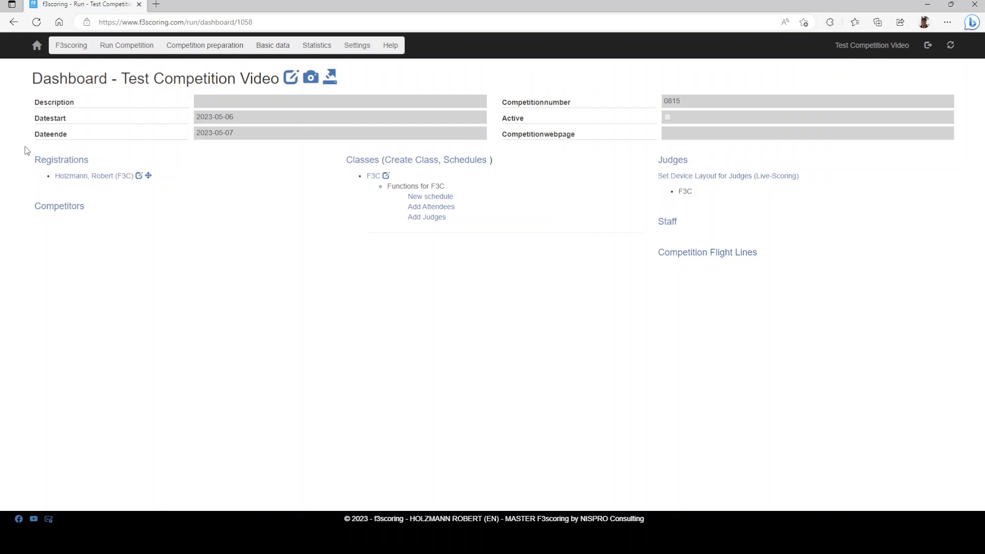
{"action": "left_click_drag", "start_coordinate": [31, 154], "coordinate": [180, 200]}
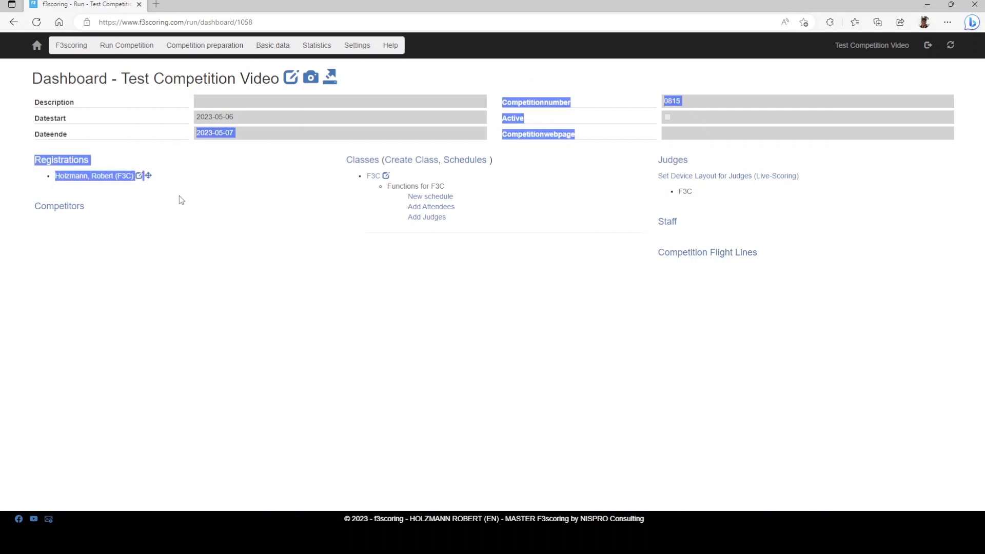
{"action": "left_click", "coordinate": [132, 196]}
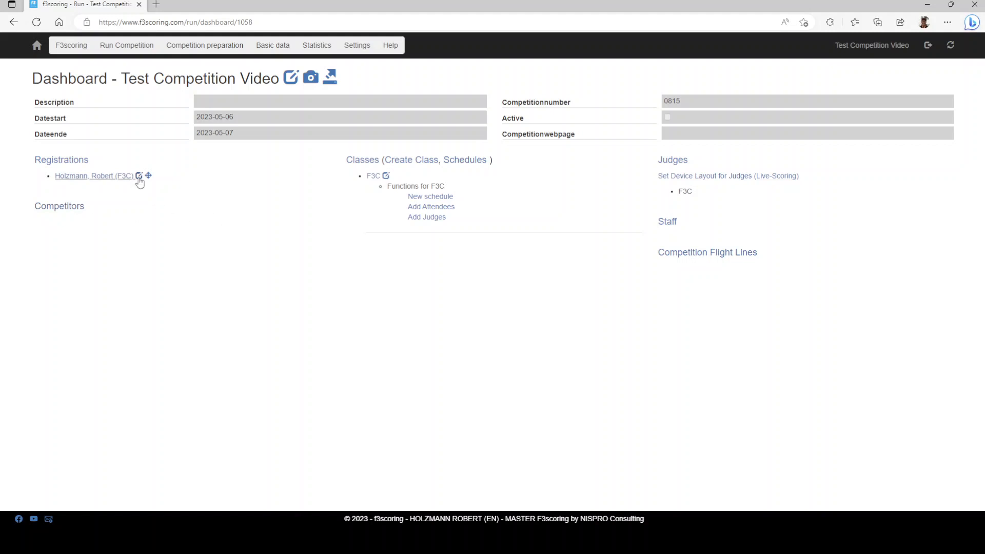
{"action": "left_click", "coordinate": [138, 177]}
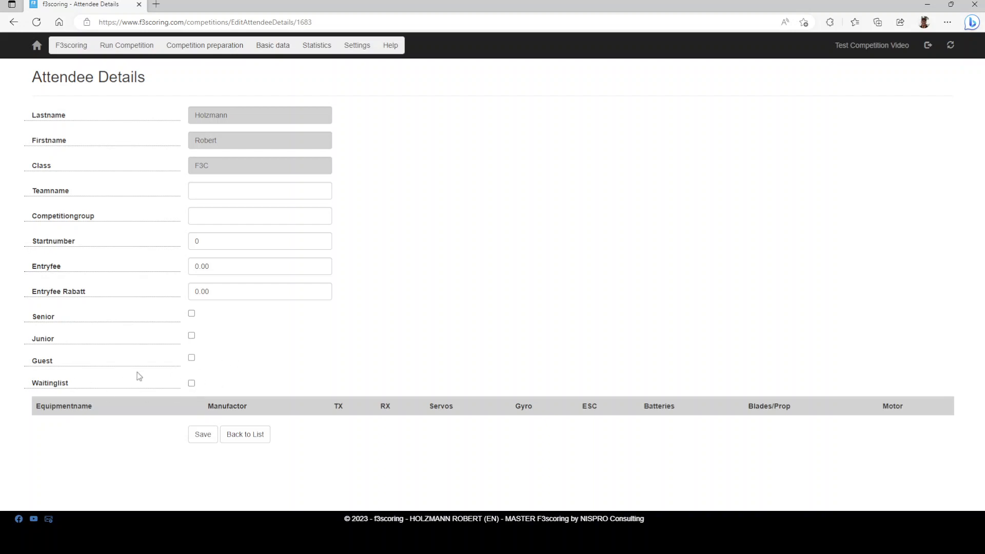
{"action": "left_click", "coordinate": [204, 434]}
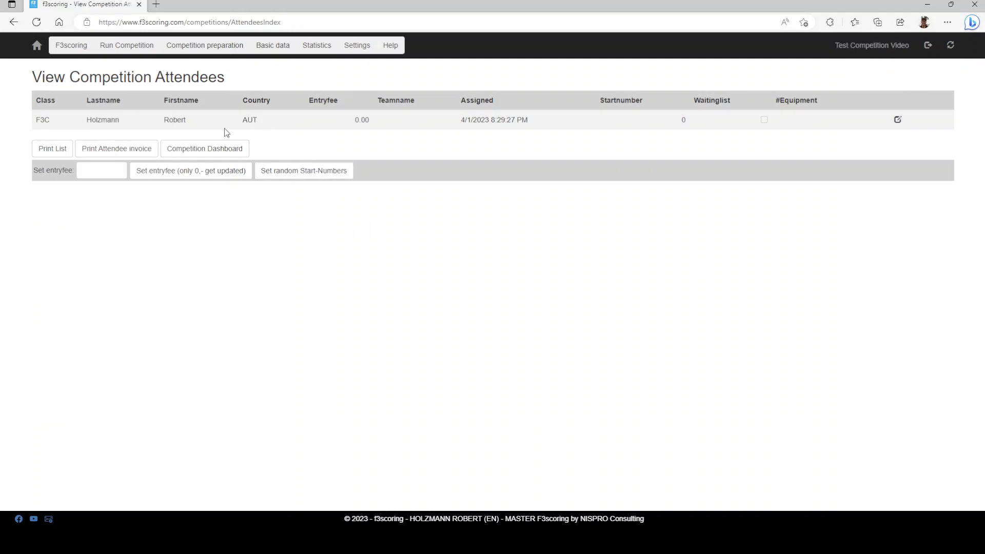
- Add the first and third listed people as attendees of the F3C class
{"action": "left_click", "coordinate": [876, 48]}
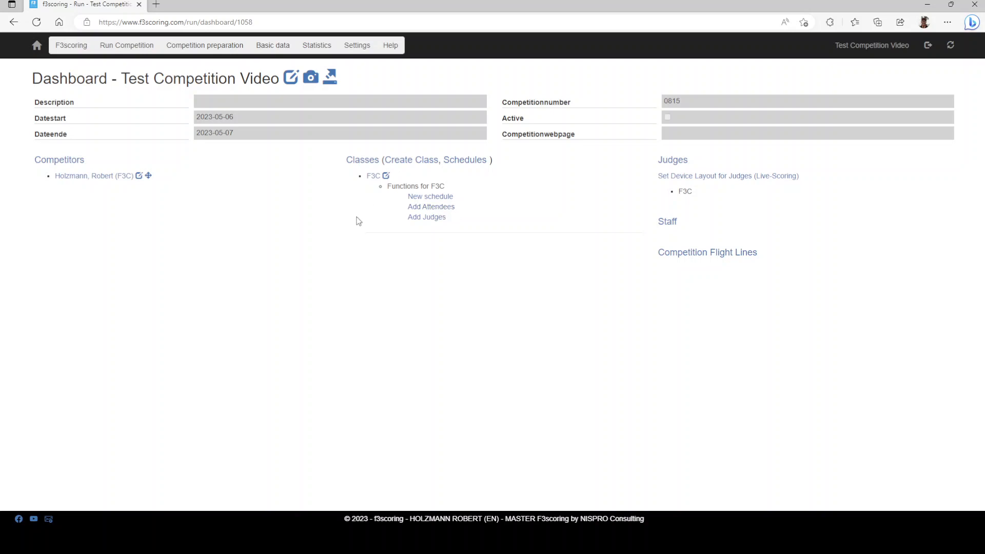
{"action": "left_click", "coordinate": [433, 209]}
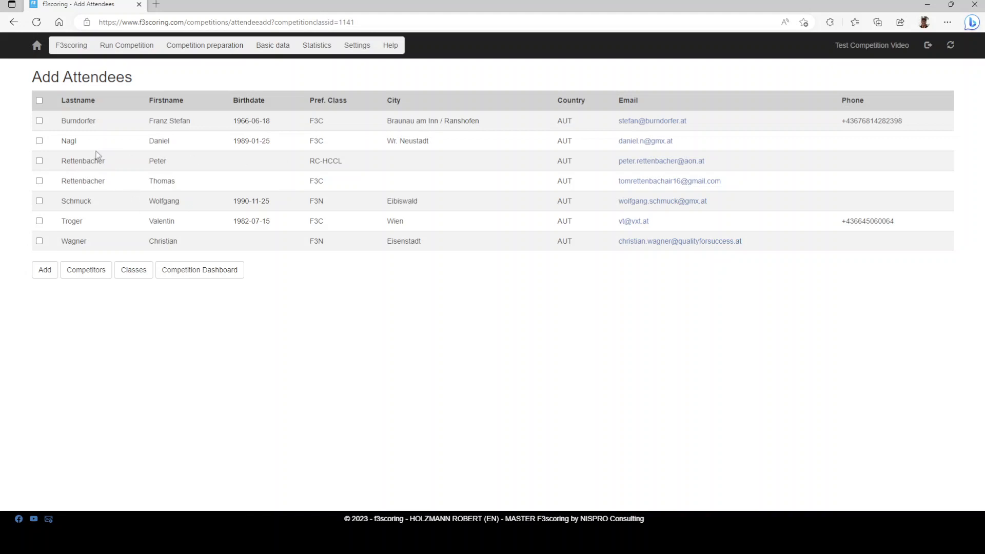
{"action": "left_click", "coordinate": [40, 121]}
{"action": "left_click", "coordinate": [39, 161]}
{"action": "left_click", "coordinate": [49, 275]}
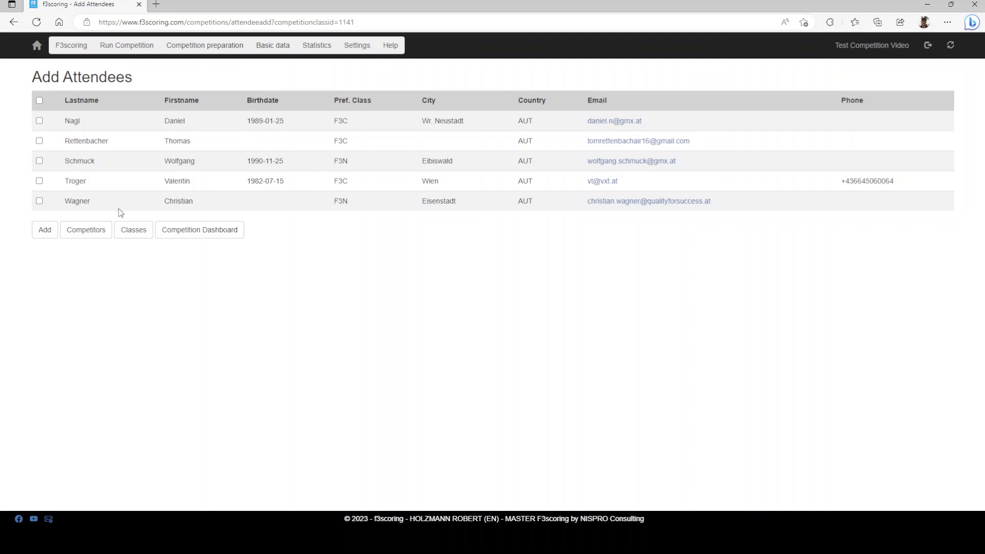
- Start a new competition class linked to F3N, named F3N, running from 06.05.2023 to 07.05.2023
{"action": "left_click", "coordinate": [881, 49]}
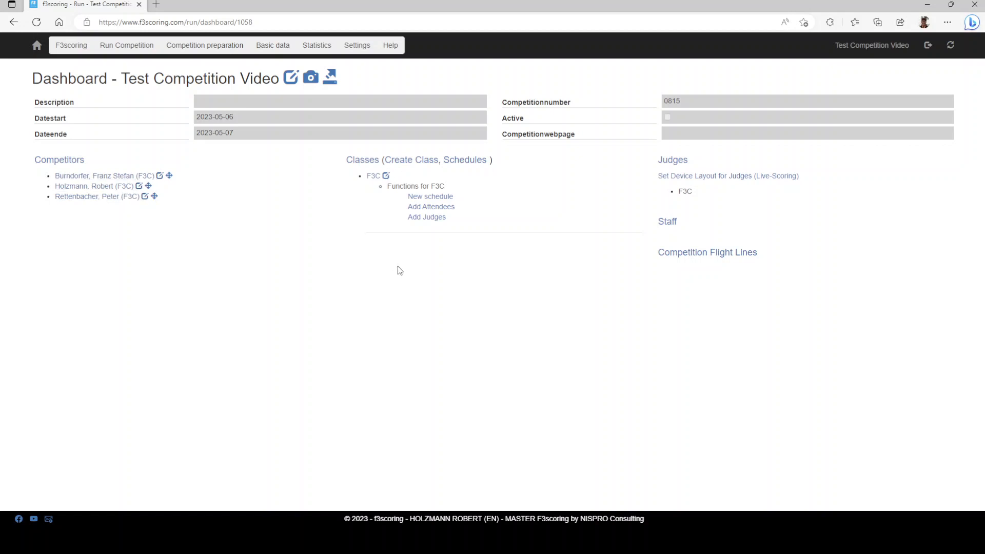
{"action": "left_click", "coordinate": [369, 160]}
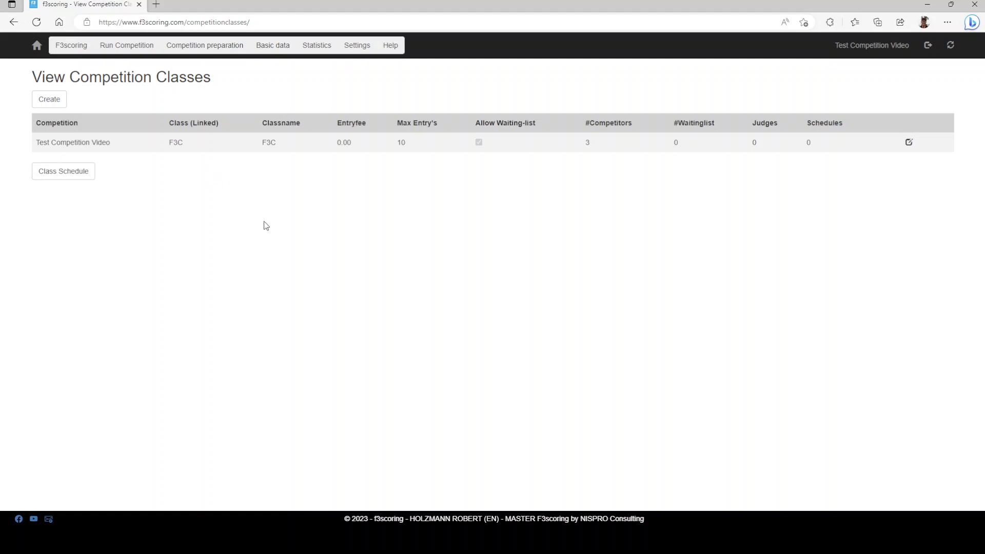
{"action": "left_click", "coordinate": [39, 100]}
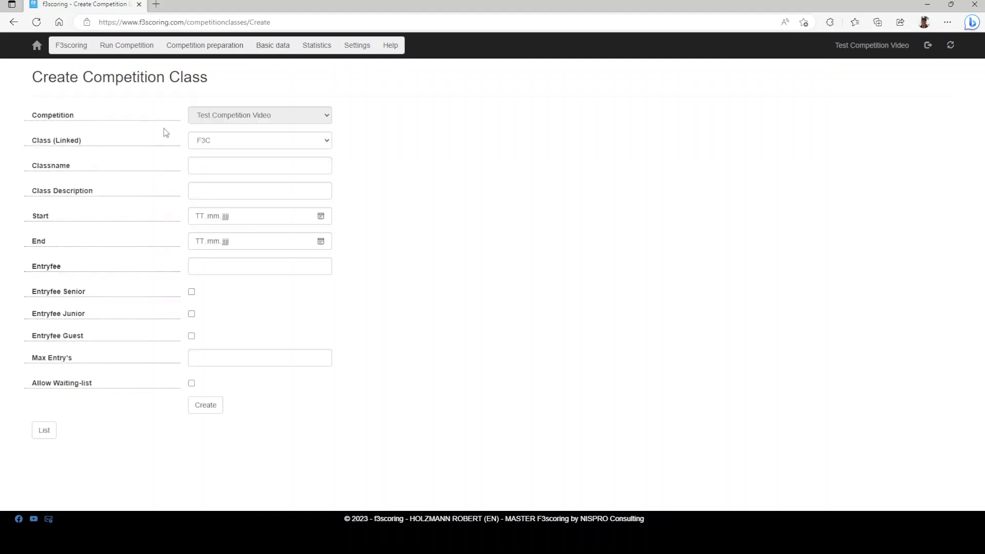
{"action": "left_click", "coordinate": [266, 140]}
{"action": "left_click", "coordinate": [257, 170]}
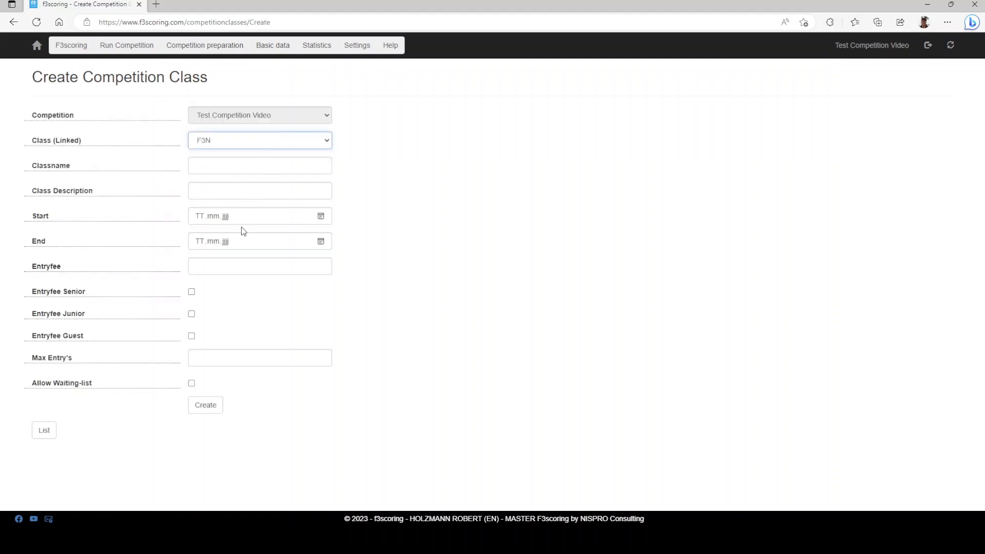
{"action": "left_click", "coordinate": [233, 171]}
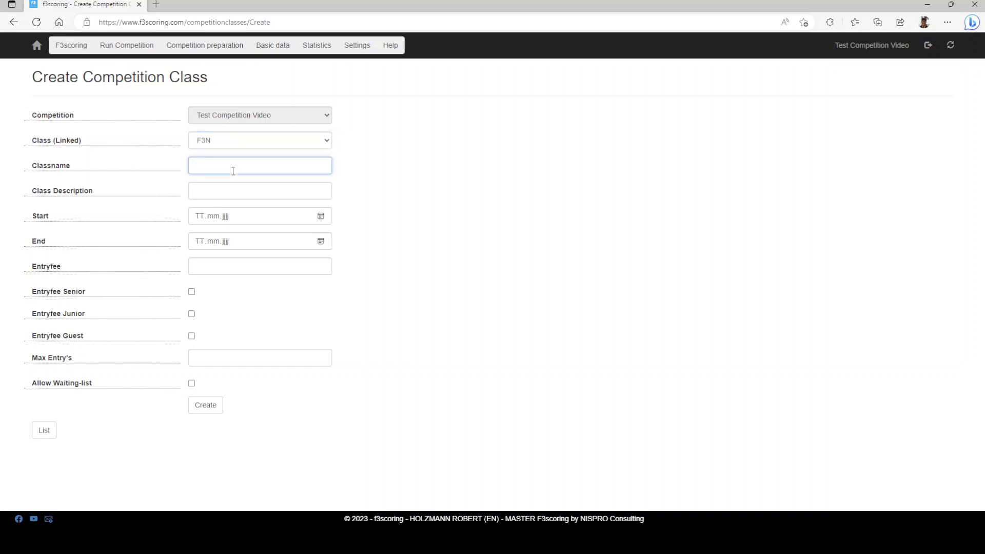
{"action": "type", "text": "F3N"}
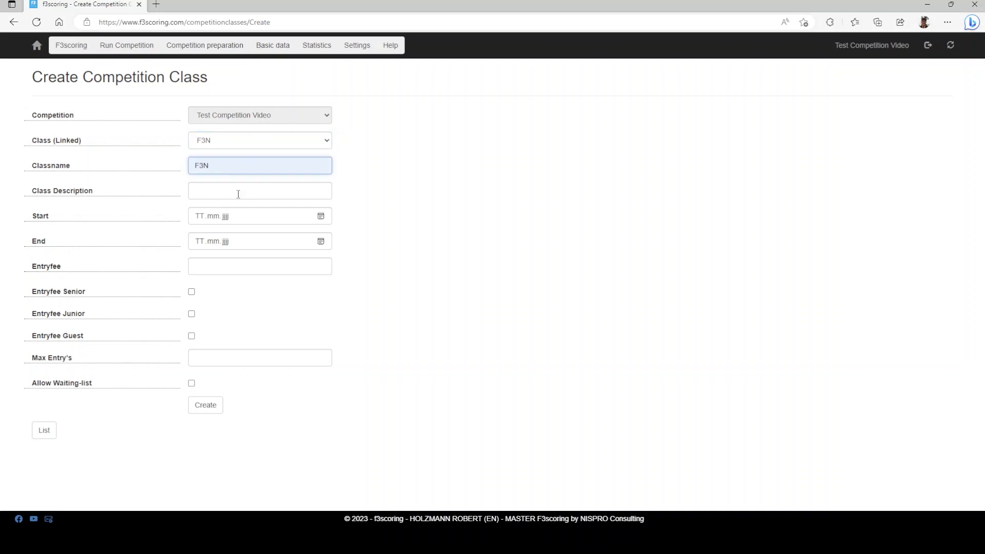
{"action": "left_click", "coordinate": [323, 219]}
{"action": "type", "text": "06052023"}
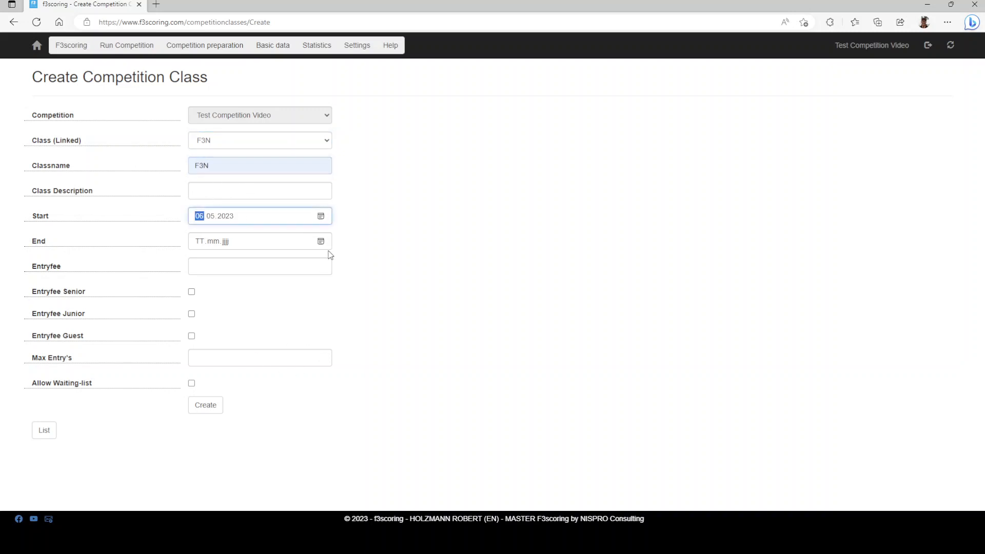
{"action": "key", "text": "Tab"}
{"action": "type", "text": "07052023"}
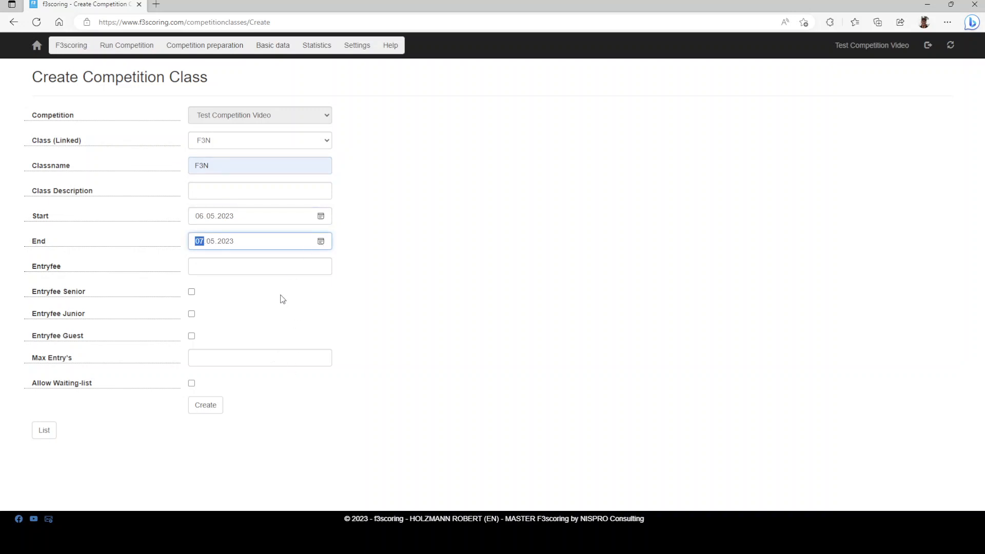
- Set entry fee 50 with the senior, junior and guest fees enabled, allow 5 entries and a waiting list, and create the class
{"action": "left_click", "coordinate": [243, 263]}
{"action": "type", "text": "50"}
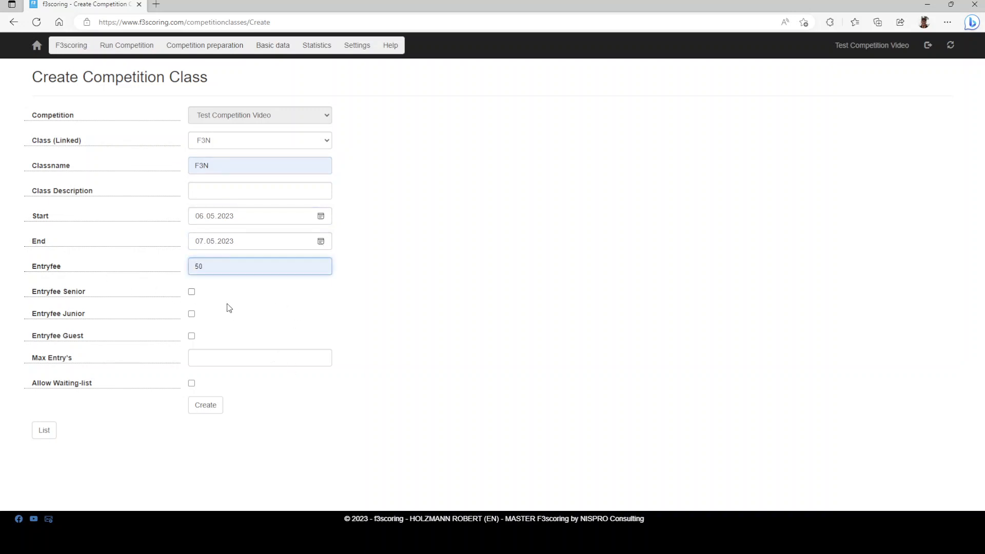
{"action": "left_click", "coordinate": [191, 293]}
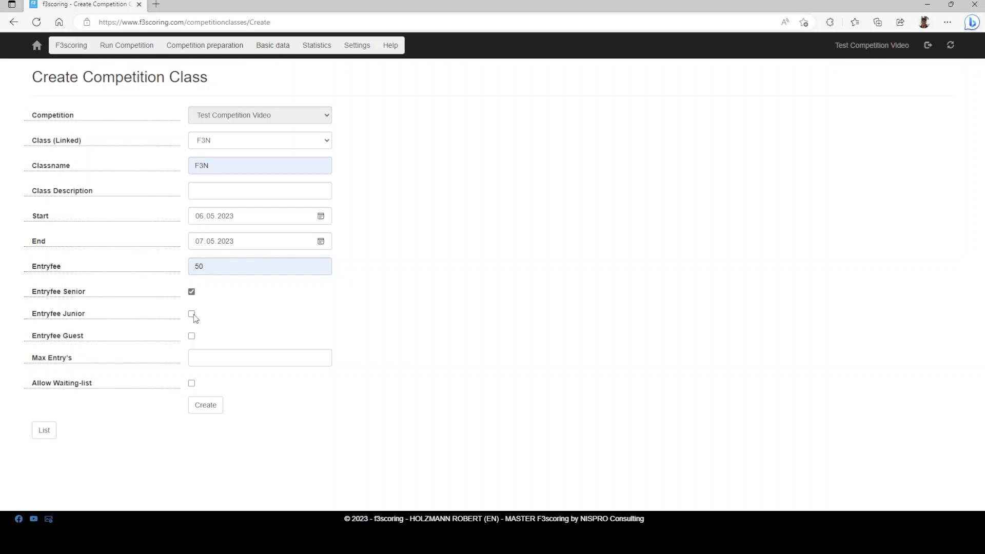
{"action": "left_click", "coordinate": [191, 314]}
{"action": "left_click", "coordinate": [192, 336]}
{"action": "left_click", "coordinate": [226, 359]}
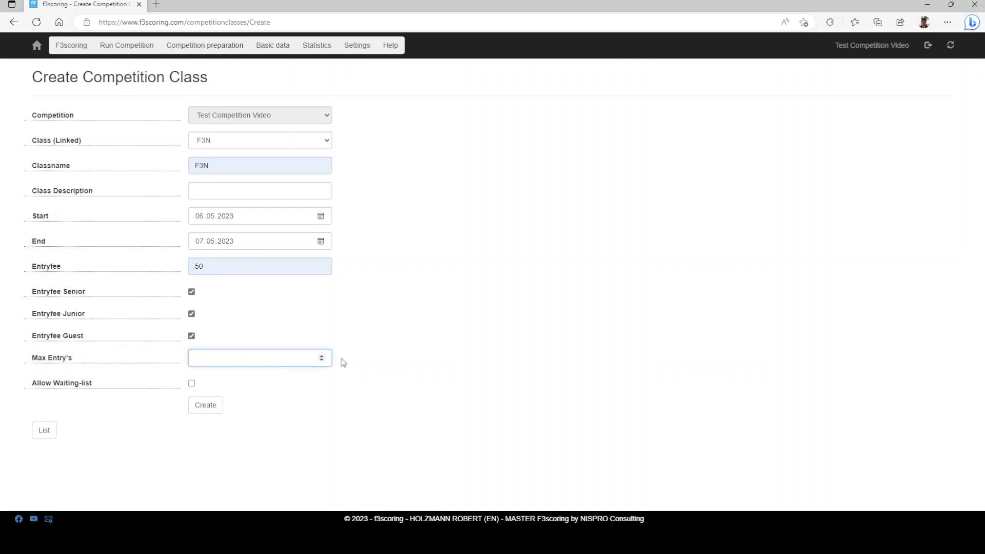
{"action": "type", "text": "5"}
{"action": "left_click", "coordinate": [192, 383]}
{"action": "left_click", "coordinate": [218, 410]}
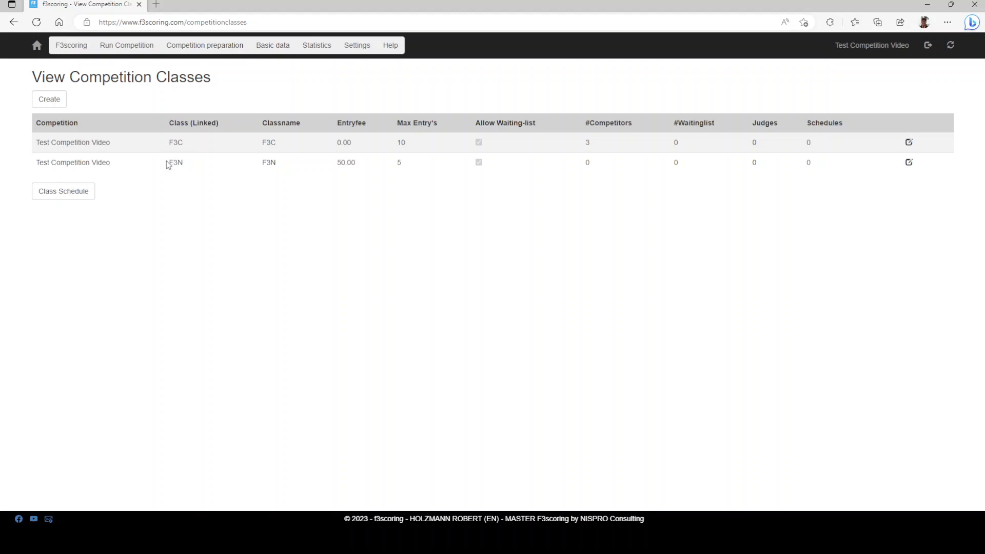
- Open the registration form for Test Competition Video from the home page and fill in the competitor's e-mail
{"action": "left_click", "coordinate": [37, 46]}
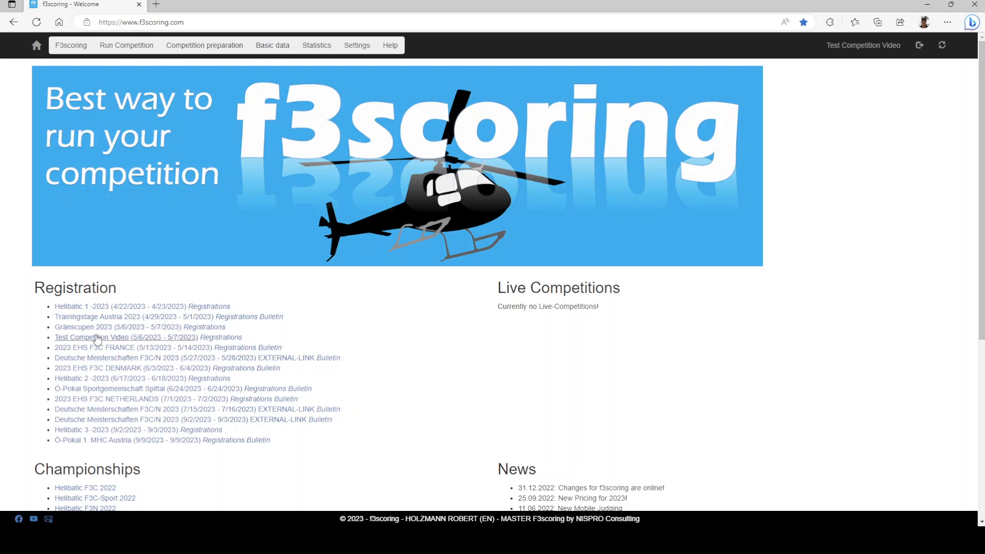
{"action": "left_click", "coordinate": [158, 340]}
{"action": "left_click", "coordinate": [466, 209]}
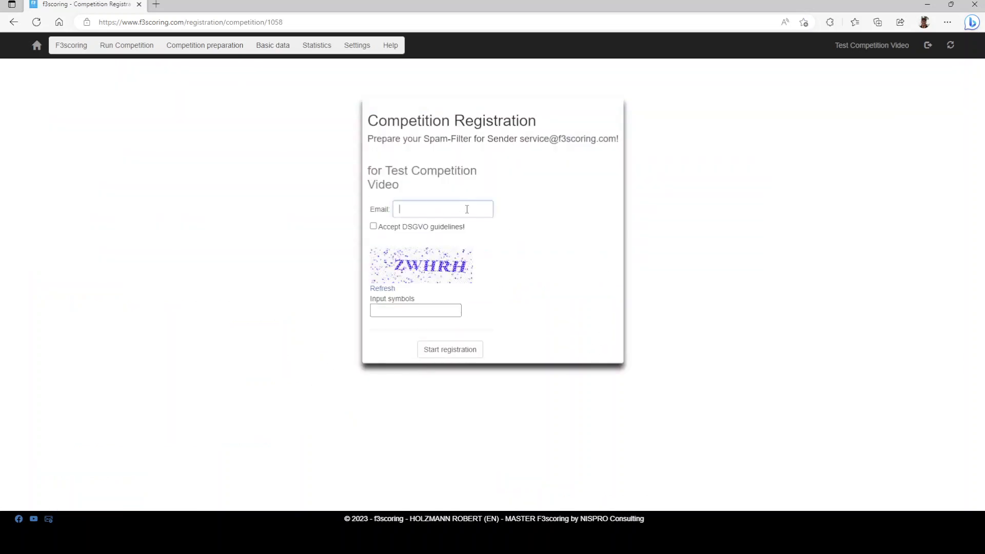
{"action": "left_click", "coordinate": [445, 242]}
{"action": "left_click_drag", "start_coordinate": [468, 208], "coordinate": [345, 202]}
{"action": "key", "text": "BackSpace"}
{"action": "left_click", "coordinate": [480, 269]}
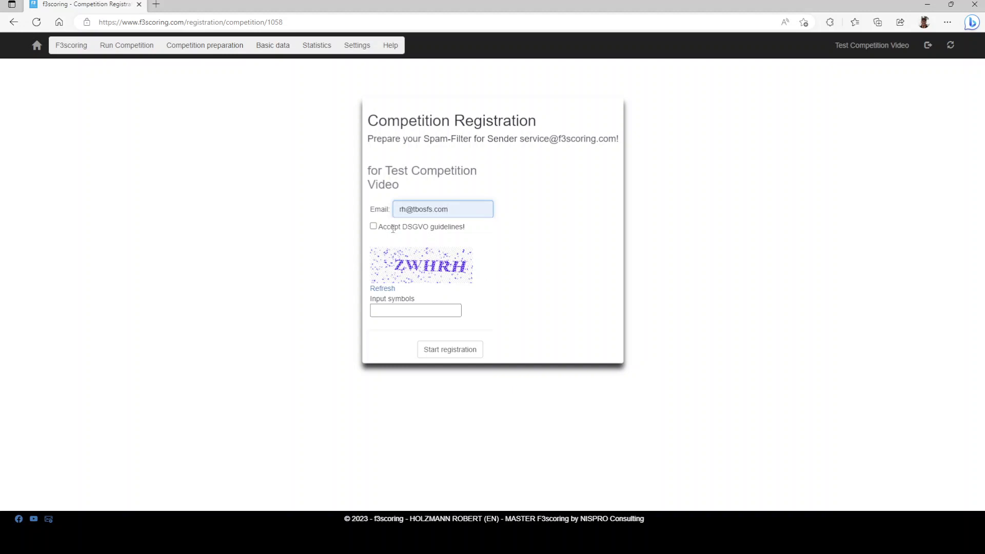
- Accept the DSGVO guidelines, enter the captcha symbols and start the registration
{"action": "left_click", "coordinate": [375, 230]}
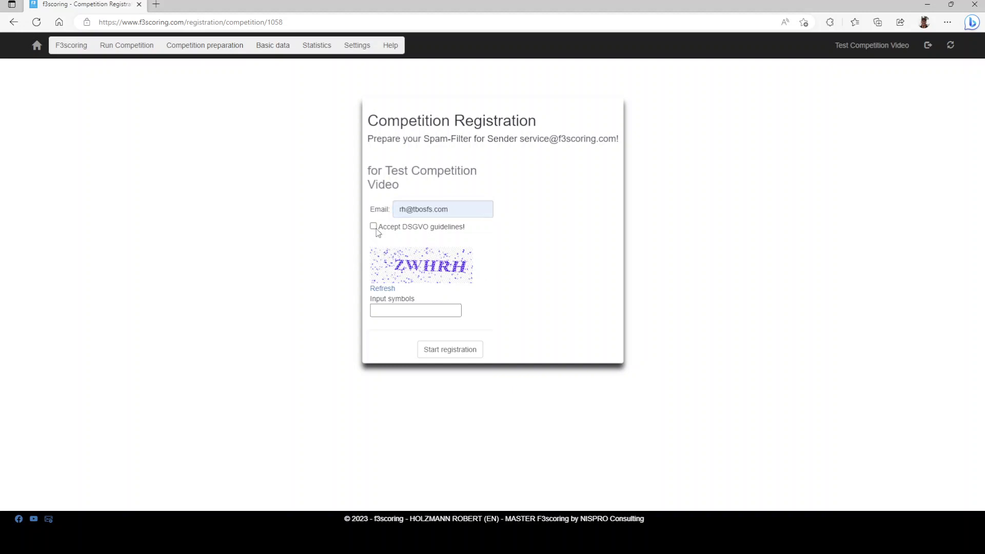
{"action": "left_click", "coordinate": [373, 226]}
{"action": "left_click", "coordinate": [404, 306]}
{"action": "type", "text": "ZWHRH"}
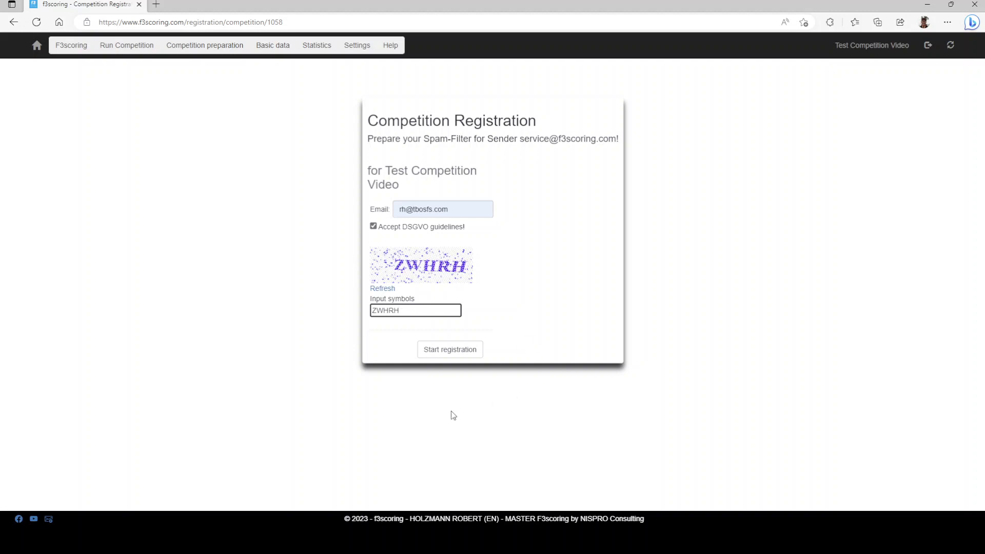
{"action": "left_click", "coordinate": [450, 350]}
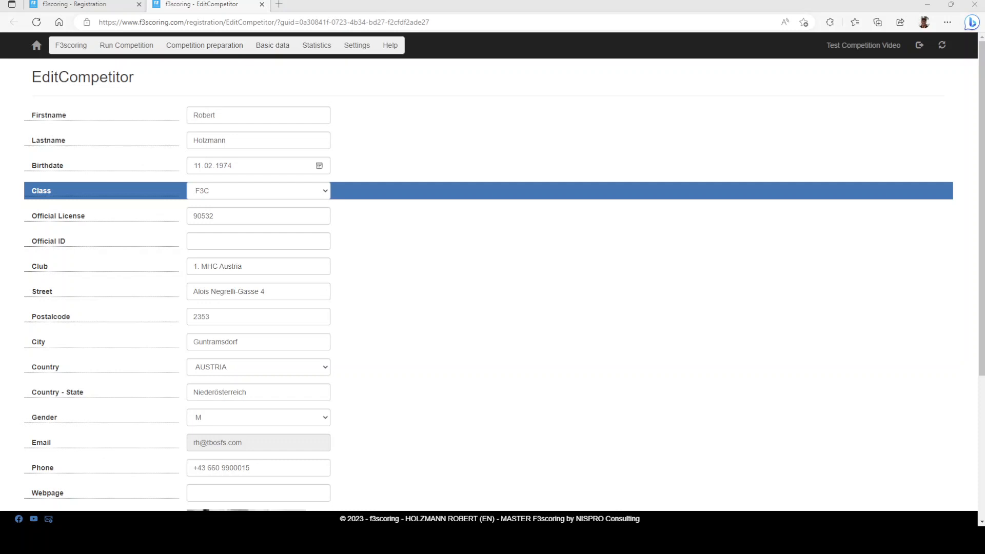
- Set the competitor's class to F3N in the registration form and update the registration
{"action": "left_click", "coordinate": [239, 193]}
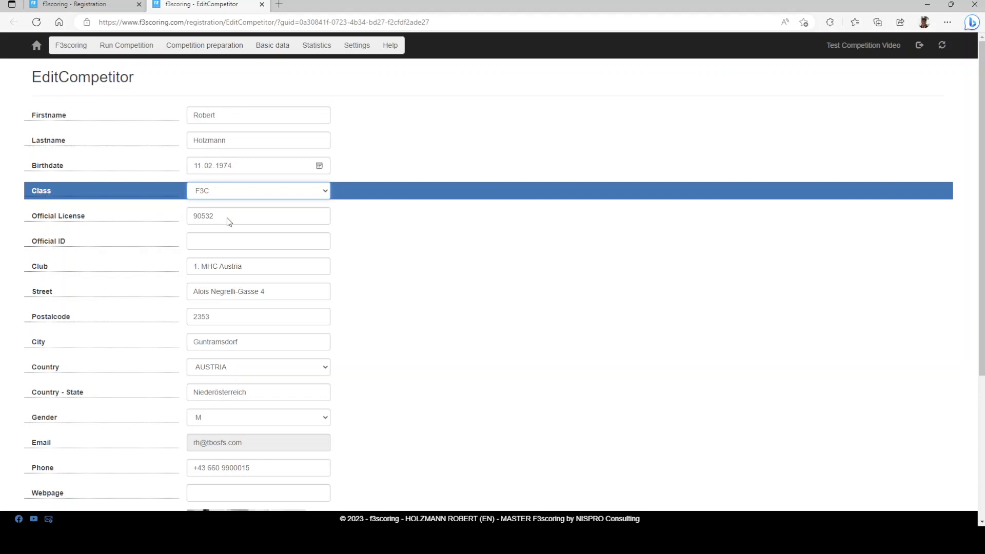
{"action": "key", "text": "Down"}
{"action": "scroll", "coordinate": [463, 220], "scroll_direction": "down", "scroll_amount": 4}
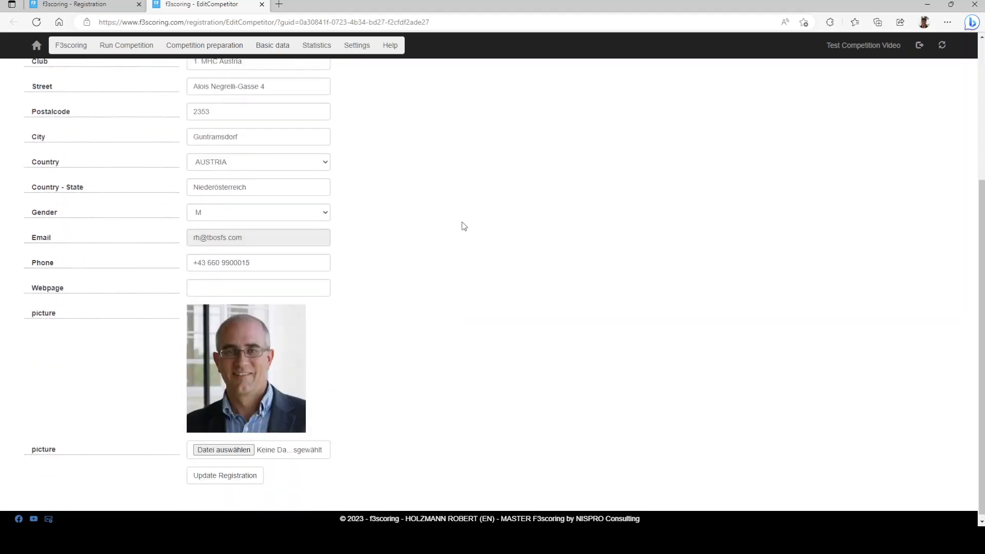
{"action": "scroll", "coordinate": [421, 220], "scroll_direction": "up", "scroll_amount": 2}
{"action": "scroll", "coordinate": [411, 461], "scroll_direction": "down", "scroll_amount": 2}
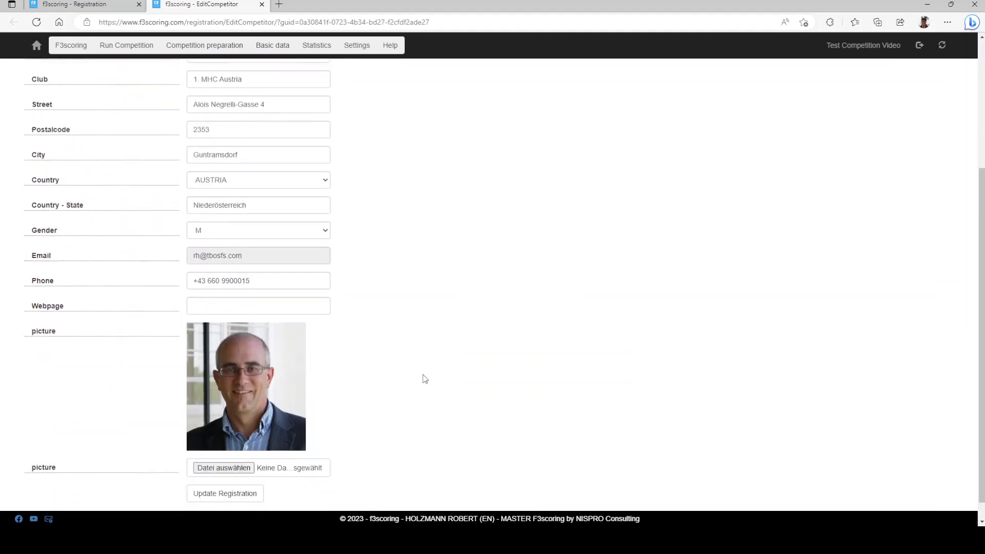
{"action": "left_click", "coordinate": [260, 467]}
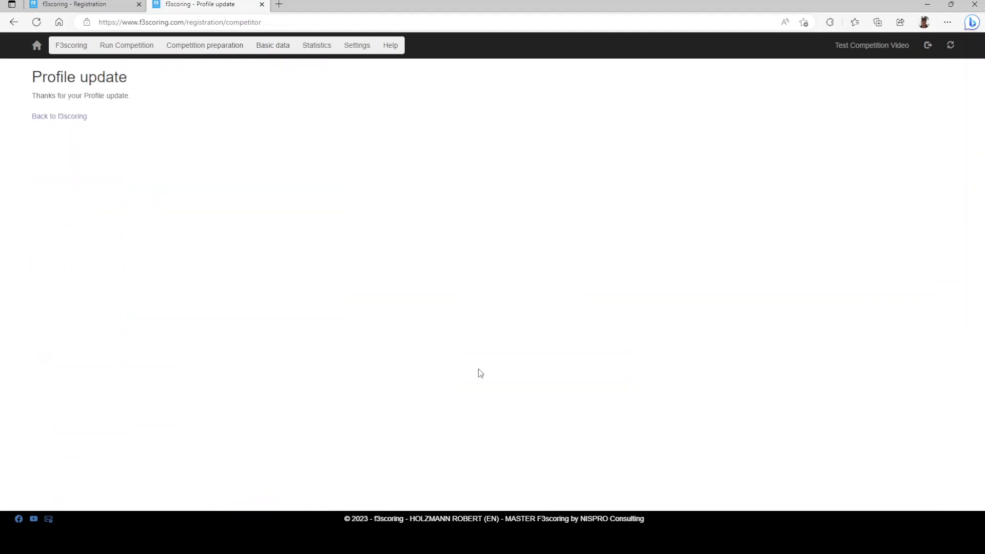
- Complete the F3N registration on the Confirm Registration page and close the registration pages, keeping the competition dashboard open
{"action": "left_click", "coordinate": [884, 47]}
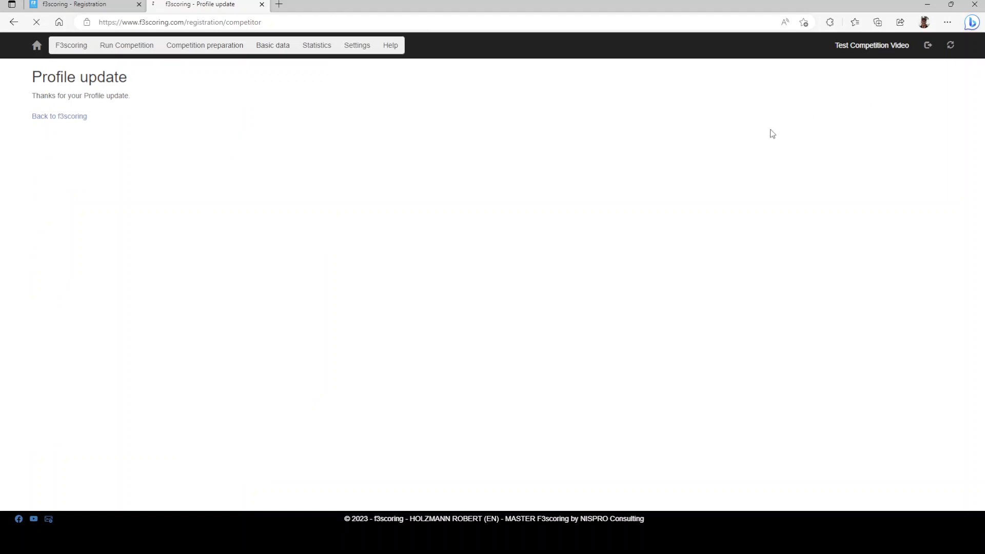
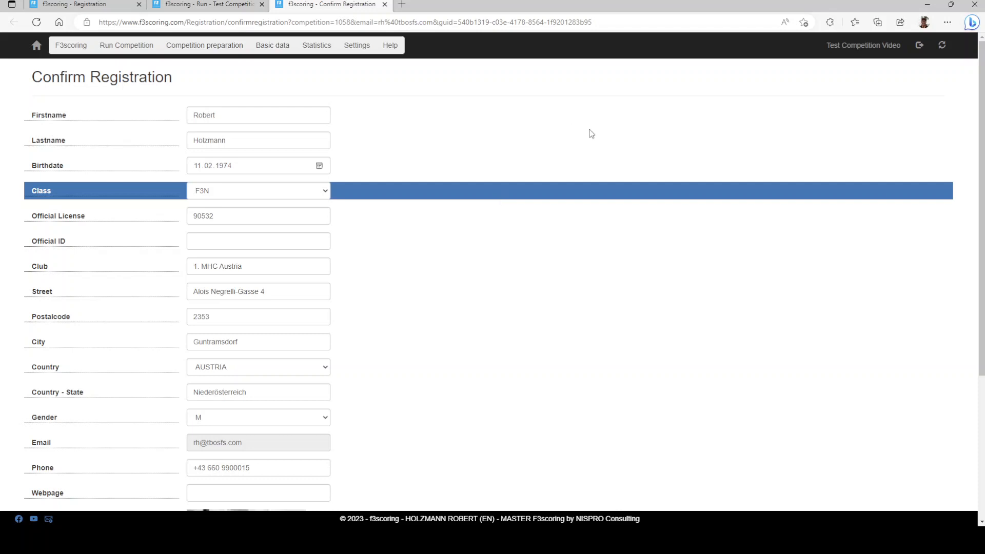
{"action": "scroll", "coordinate": [600, 163], "scroll_direction": "down", "scroll_amount": 4}
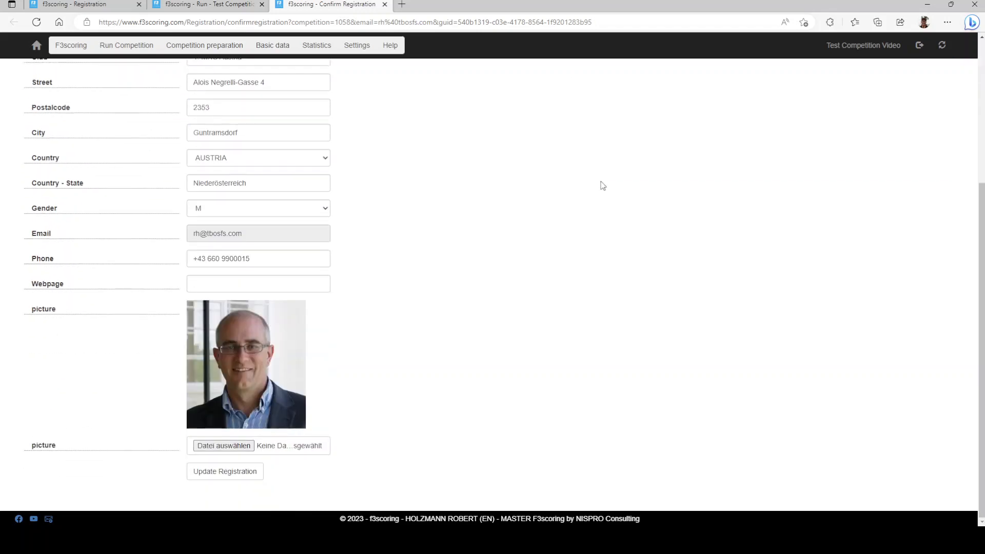
{"action": "left_click", "coordinate": [239, 470]}
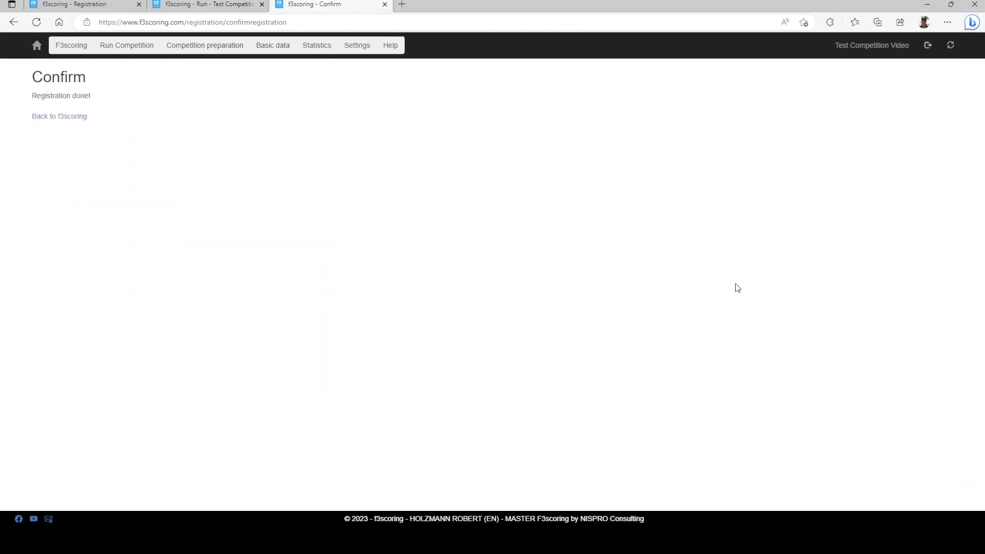
{"action": "left_click", "coordinate": [384, 4]}
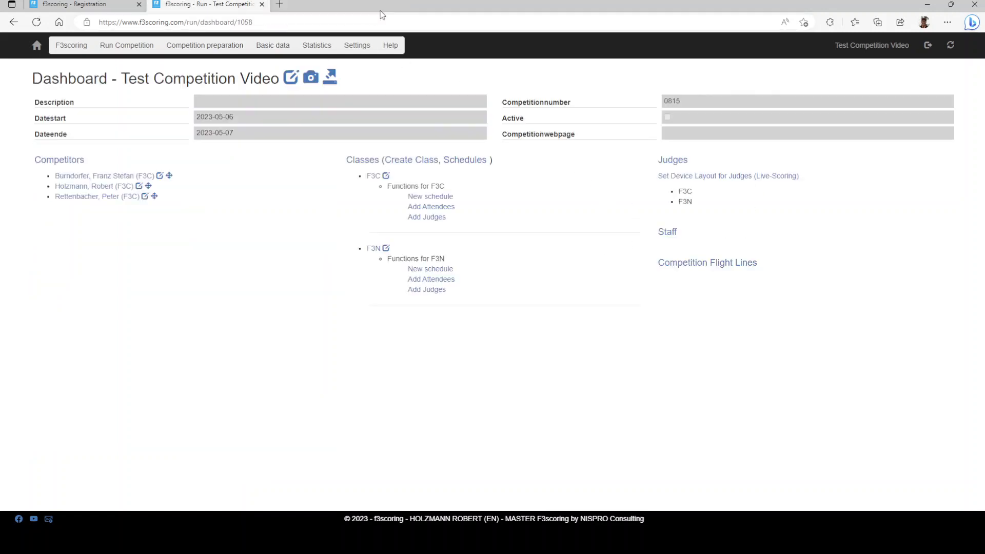
{"action": "left_click", "coordinate": [139, 4]}
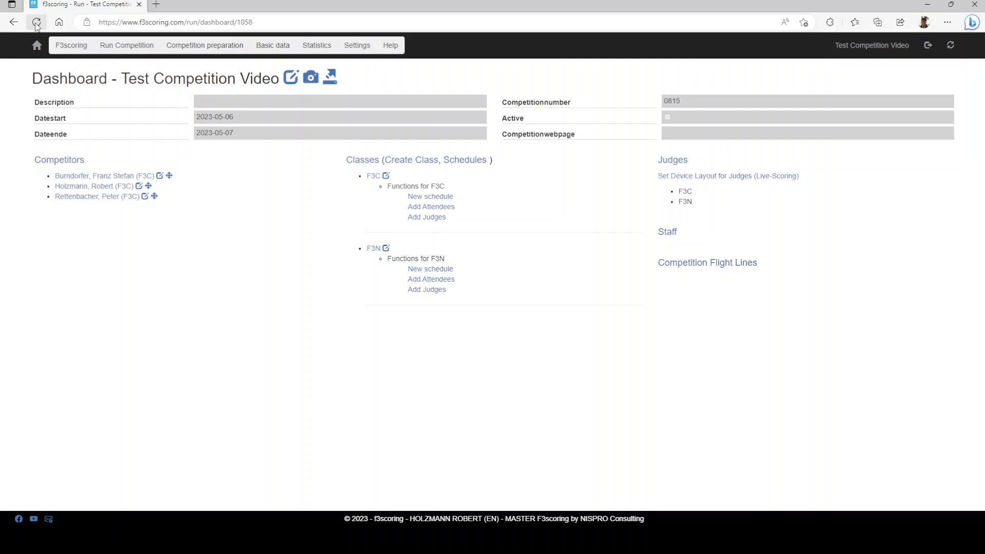
- Reload the dashboard, edit the new F3N registration, clear its Waitinglist option and save the attendee details
{"action": "left_click", "coordinate": [36, 23]}
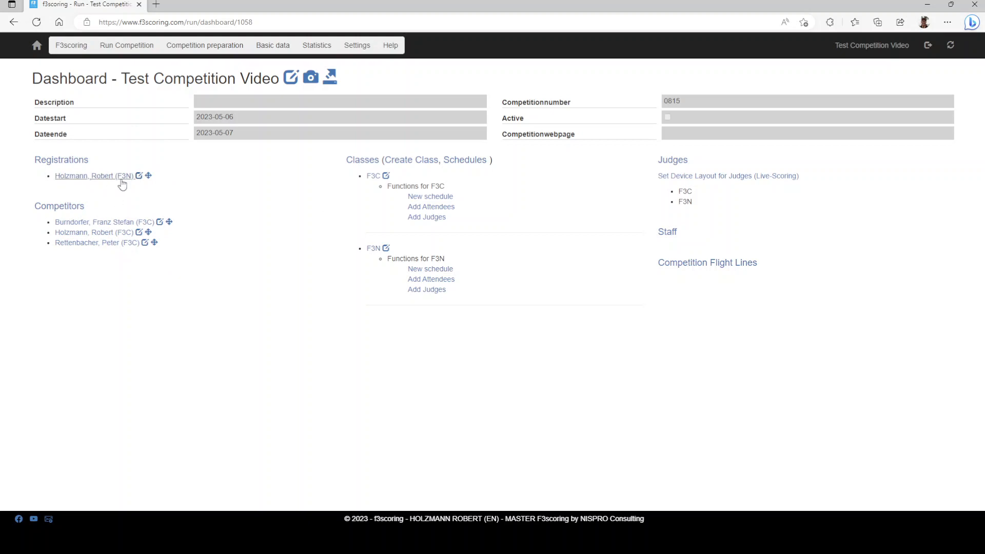
{"action": "left_click", "coordinate": [139, 176]}
{"action": "left_click", "coordinate": [192, 383]}
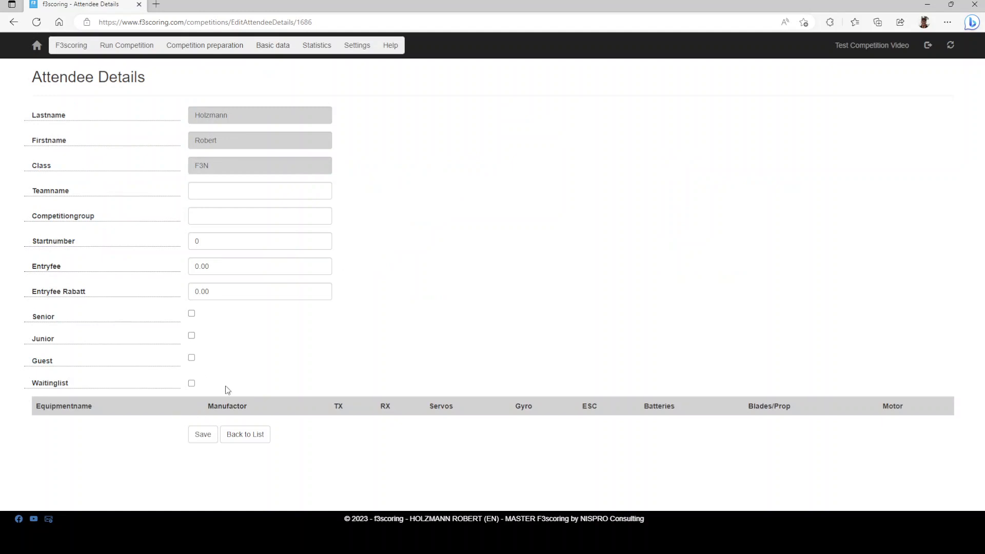
{"action": "left_click", "coordinate": [202, 435]}
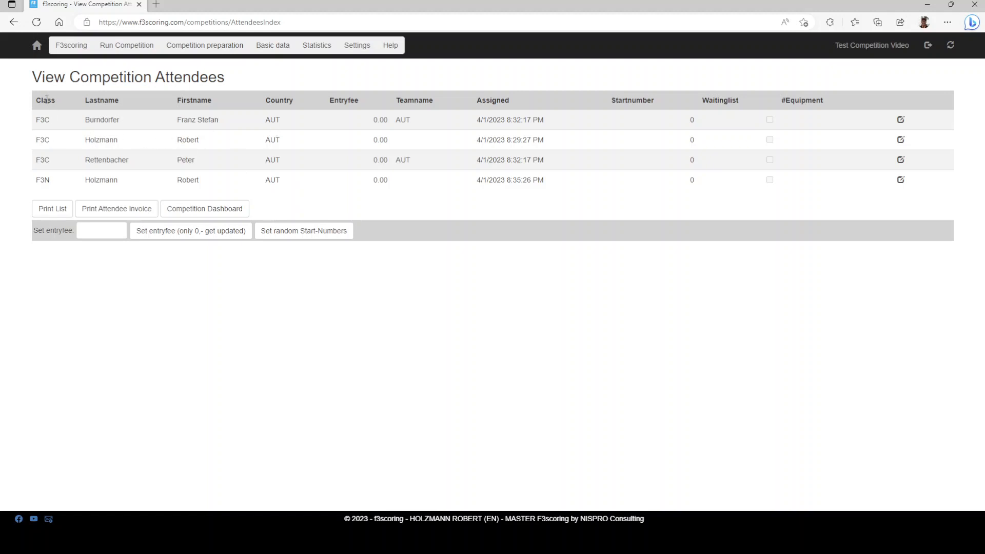
- Review the F3C and F3N attendees in the list and assign random start numbers to all of them
{"action": "left_click_drag", "start_coordinate": [36, 119], "coordinate": [97, 170]}
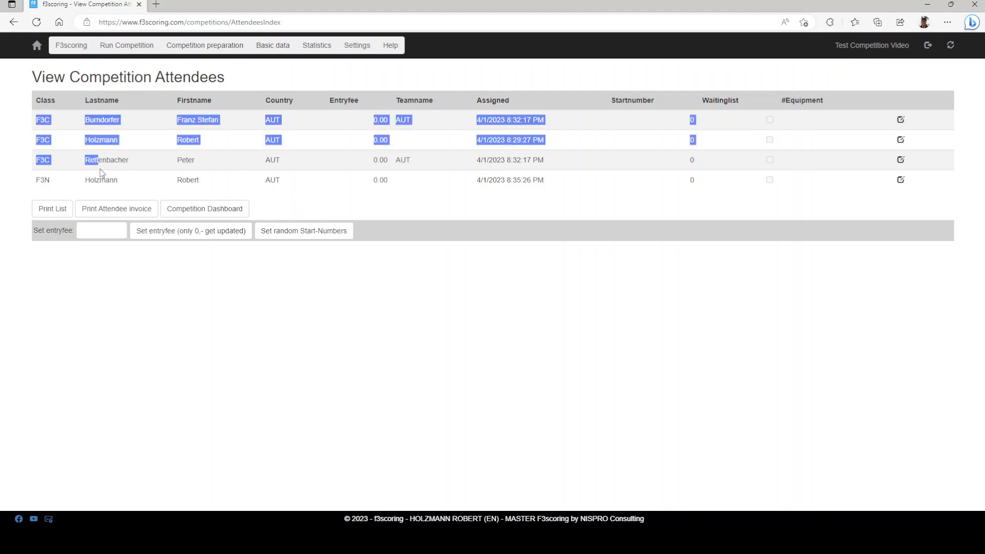
{"action": "left_click_drag", "start_coordinate": [35, 180], "coordinate": [96, 183]}
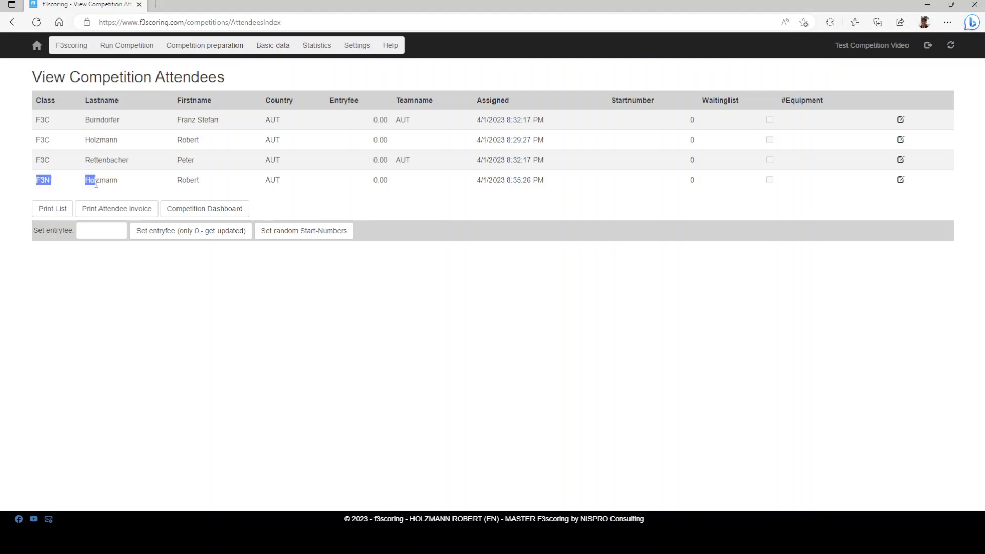
{"action": "left_click", "coordinate": [190, 309]}
{"action": "left_click", "coordinate": [308, 230]}
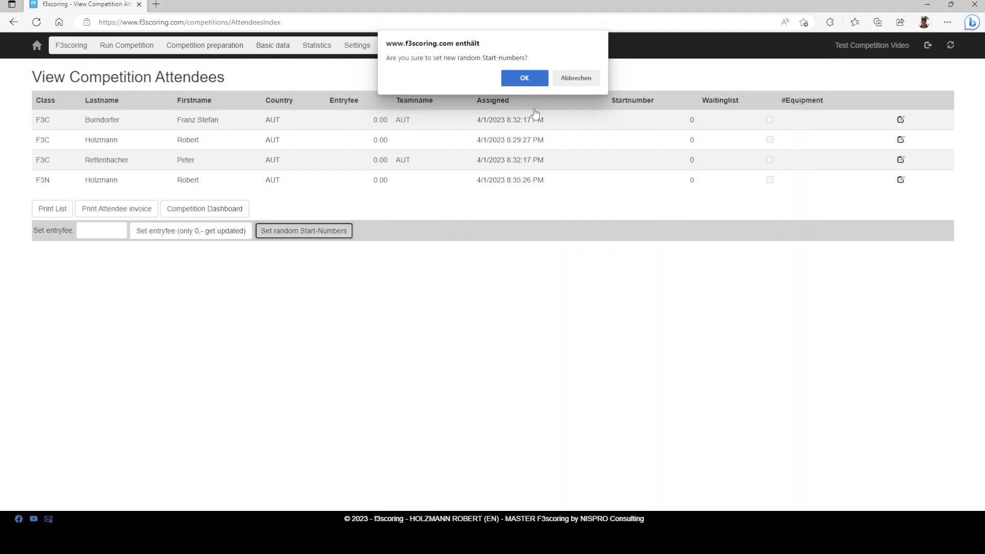
{"action": "key", "text": "Return"}
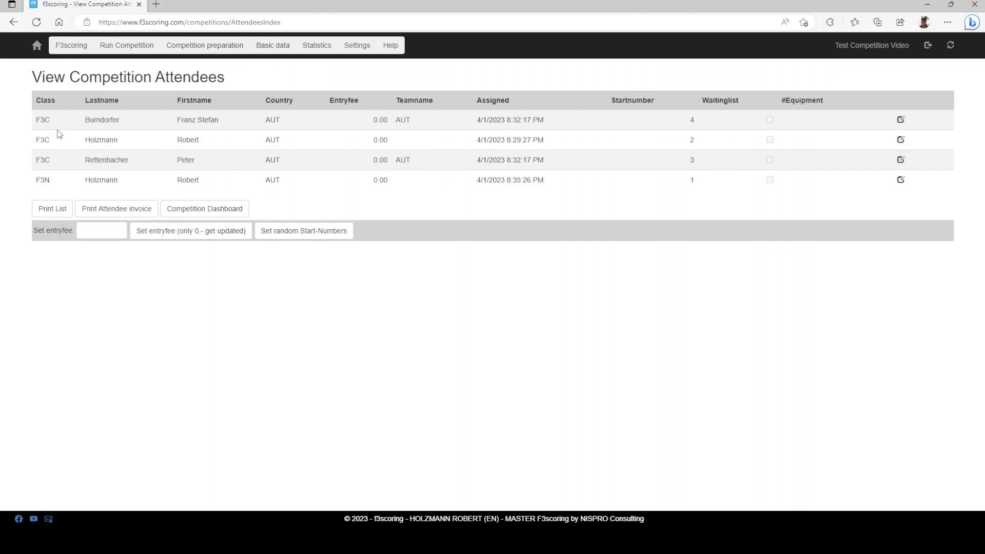
- Open the competition classes from the dashboard and check the competitor count of each class
{"action": "left_click", "coordinate": [846, 49]}
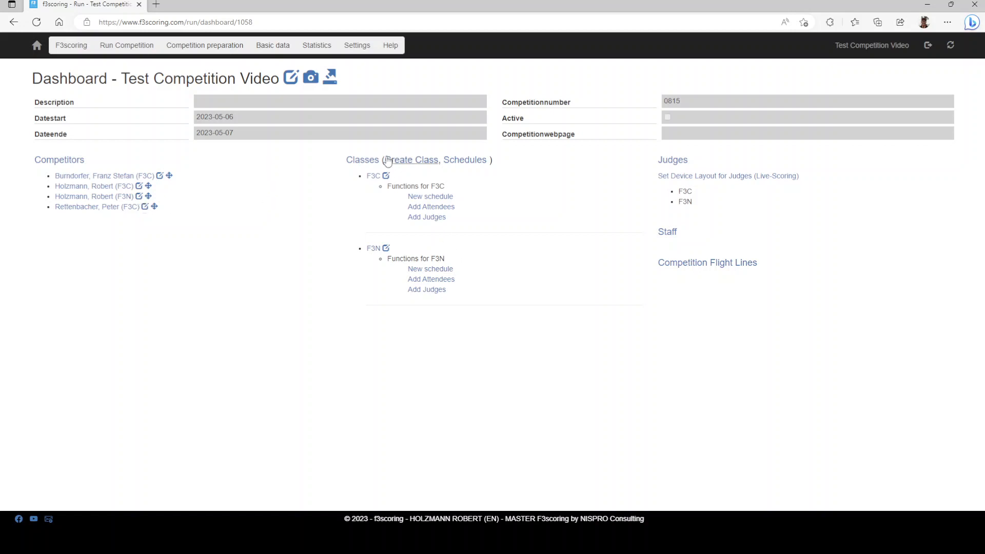
{"action": "left_click", "coordinate": [362, 160]}
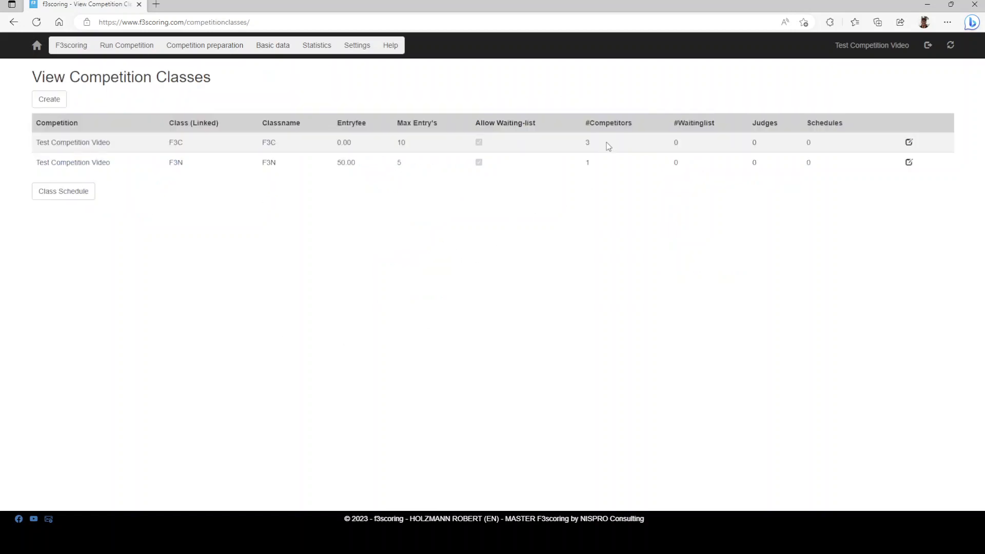
{"action": "left_click_drag", "start_coordinate": [585, 123], "coordinate": [611, 168]}
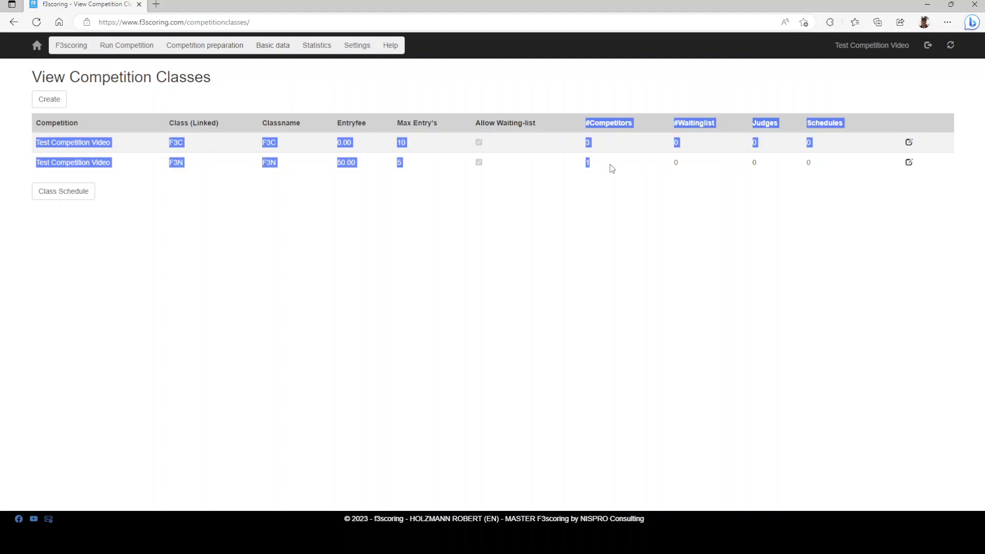
{"action": "left_click", "coordinate": [610, 166]}
{"action": "left_click_drag", "start_coordinate": [585, 124], "coordinate": [638, 125]}
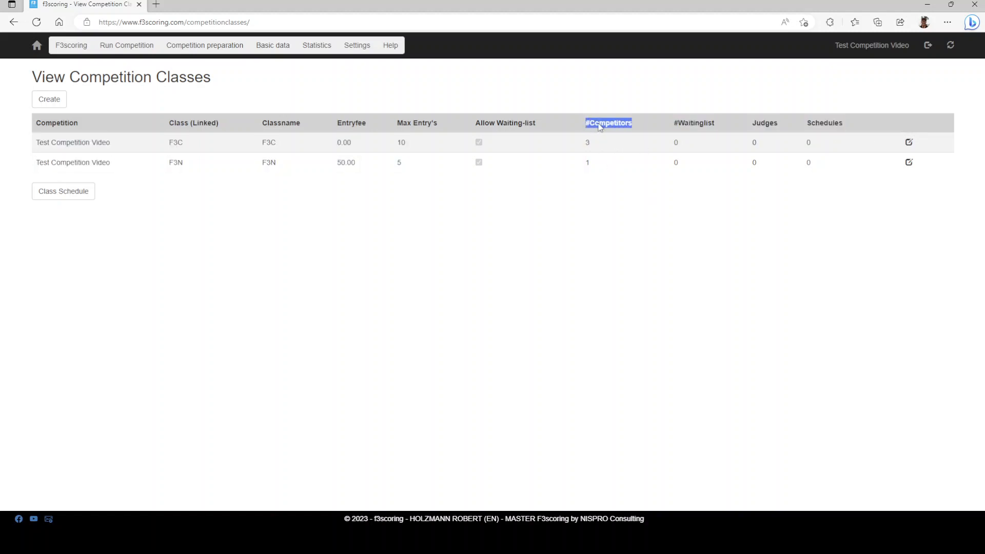
{"action": "left_click", "coordinate": [621, 142]}
- Add the first, third and fourth listed people as judges of the F3C class
{"action": "left_click", "coordinate": [917, 140]}
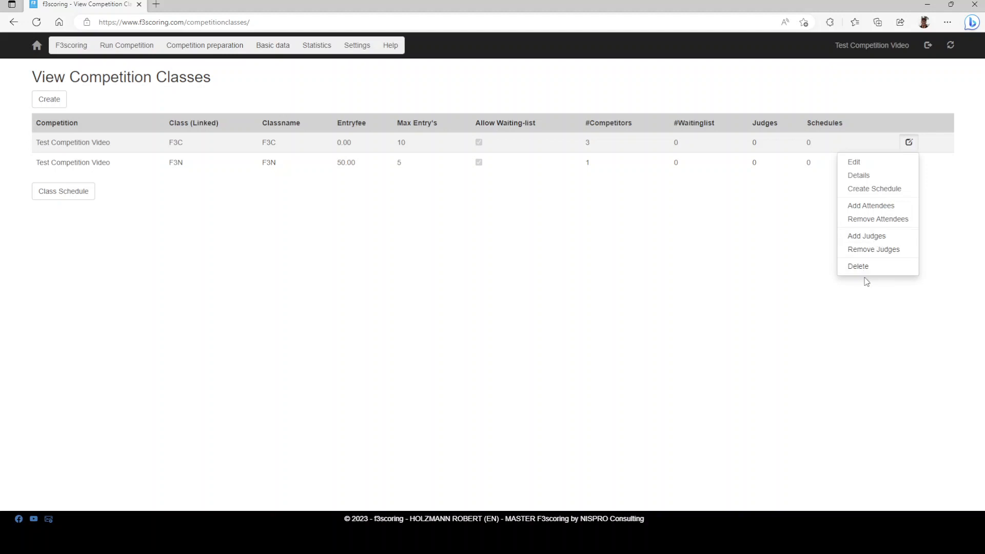
{"action": "left_click", "coordinate": [878, 237]}
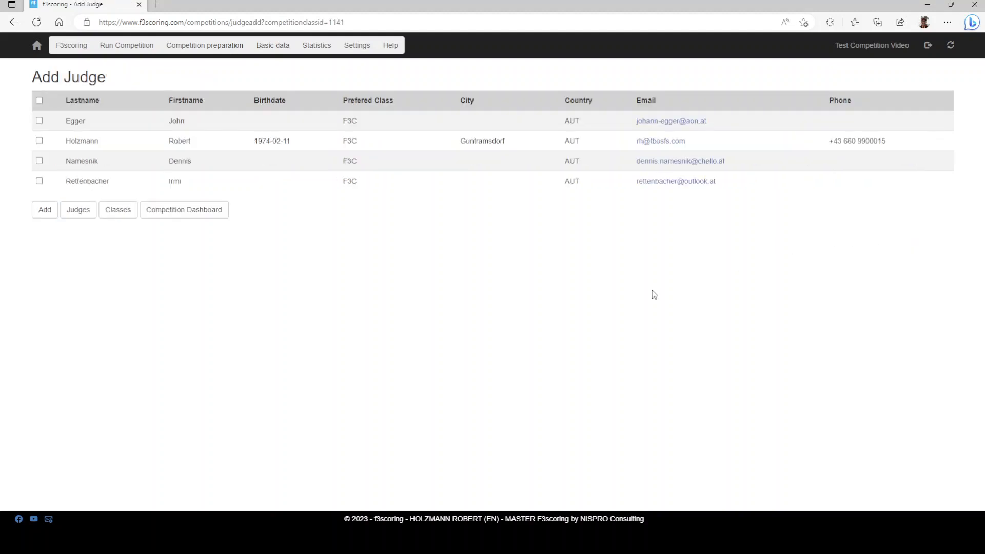
{"action": "left_click", "coordinate": [40, 121]}
{"action": "left_click", "coordinate": [39, 161]}
{"action": "left_click", "coordinate": [39, 181]}
{"action": "left_click", "coordinate": [45, 210]}
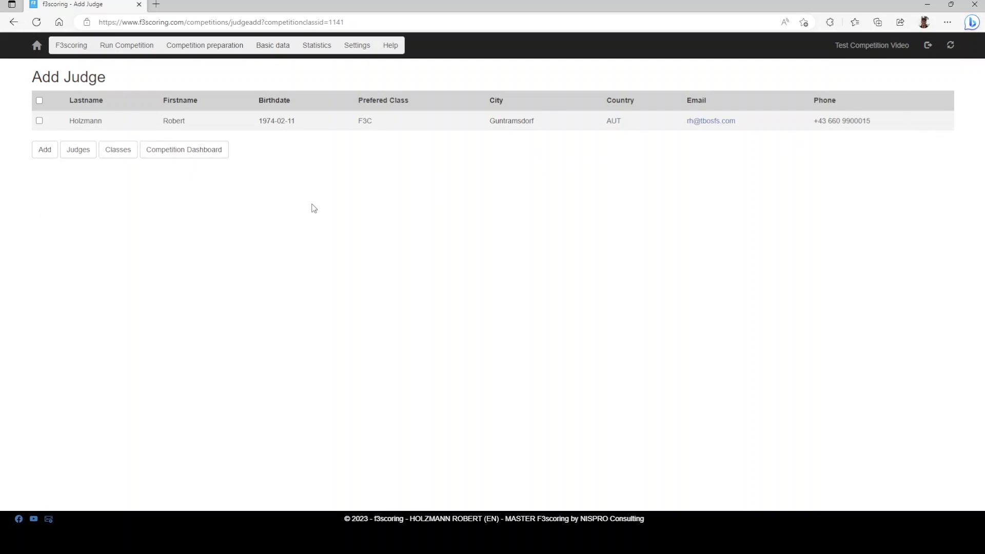
- Return to the competition dashboard and examine the F3C judges with their codes and device layouts
{"action": "left_click", "coordinate": [876, 45]}
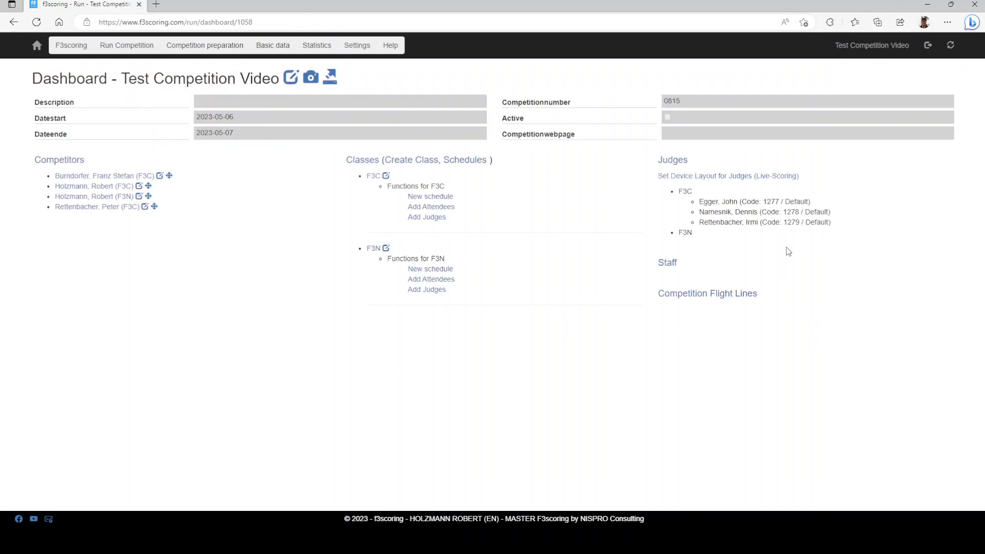
{"action": "left_click_drag", "start_coordinate": [677, 190], "coordinate": [852, 228]}
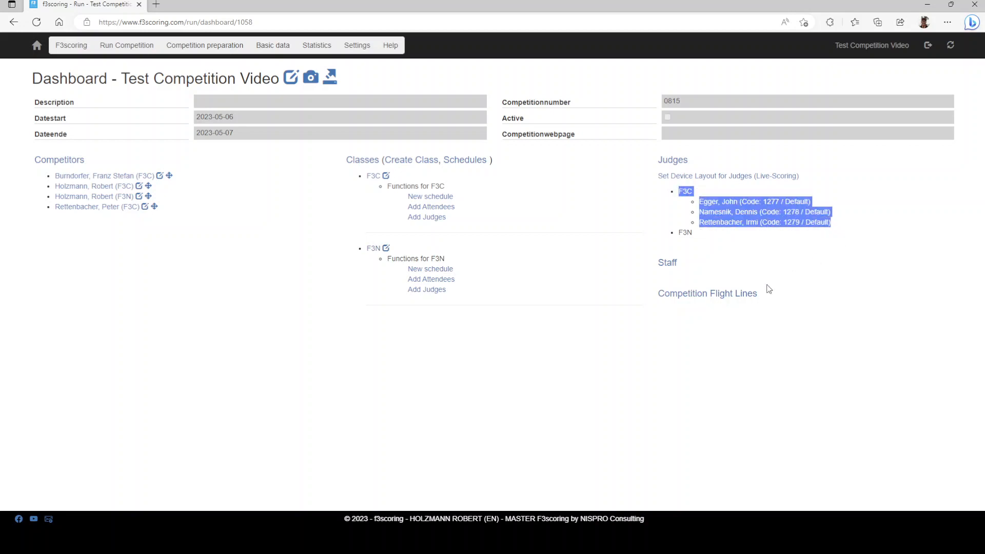
{"action": "left_click", "coordinate": [846, 187]}
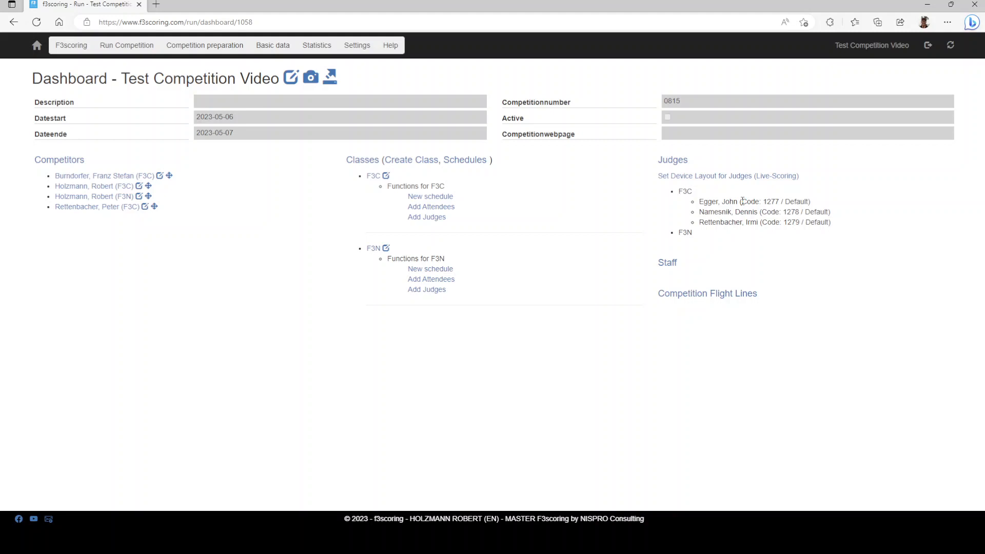
{"action": "left_click_drag", "start_coordinate": [742, 201], "coordinate": [810, 202]}
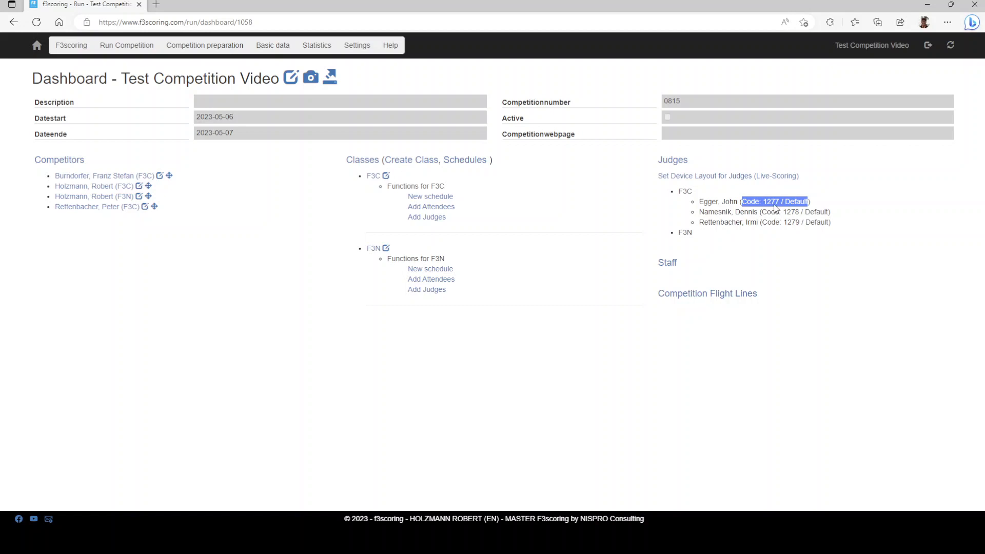
{"action": "left_click_drag", "start_coordinate": [760, 201], "coordinate": [783, 203]}
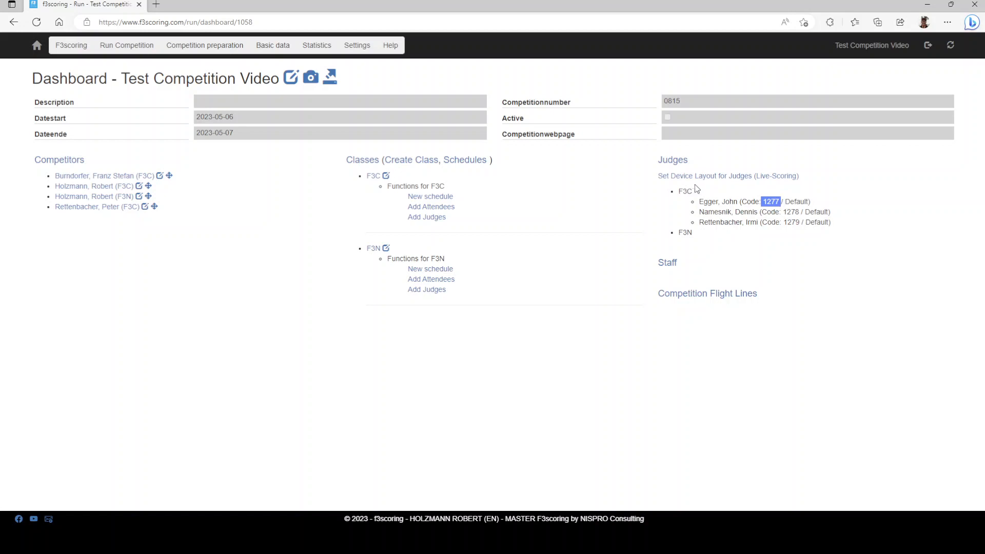
{"action": "left_click", "coordinate": [825, 191]}
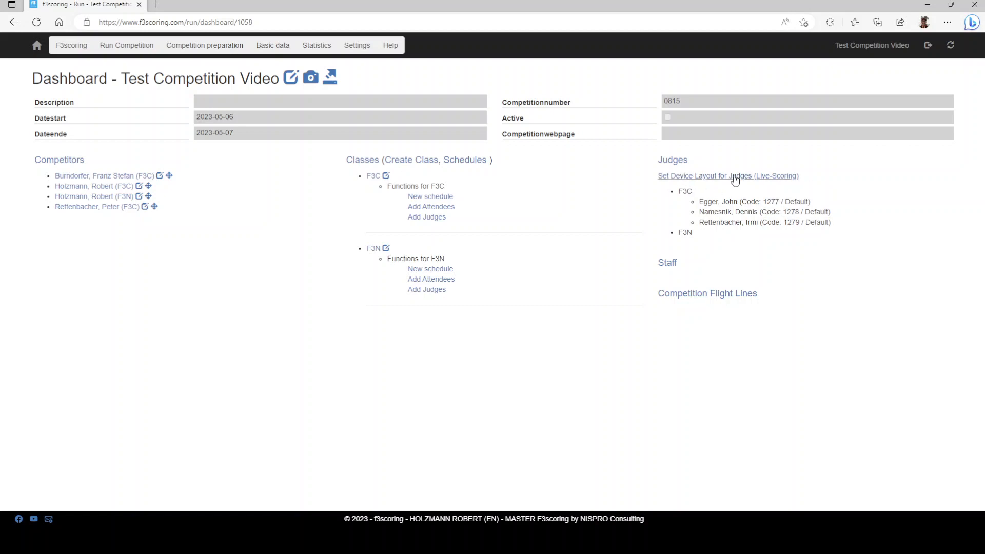